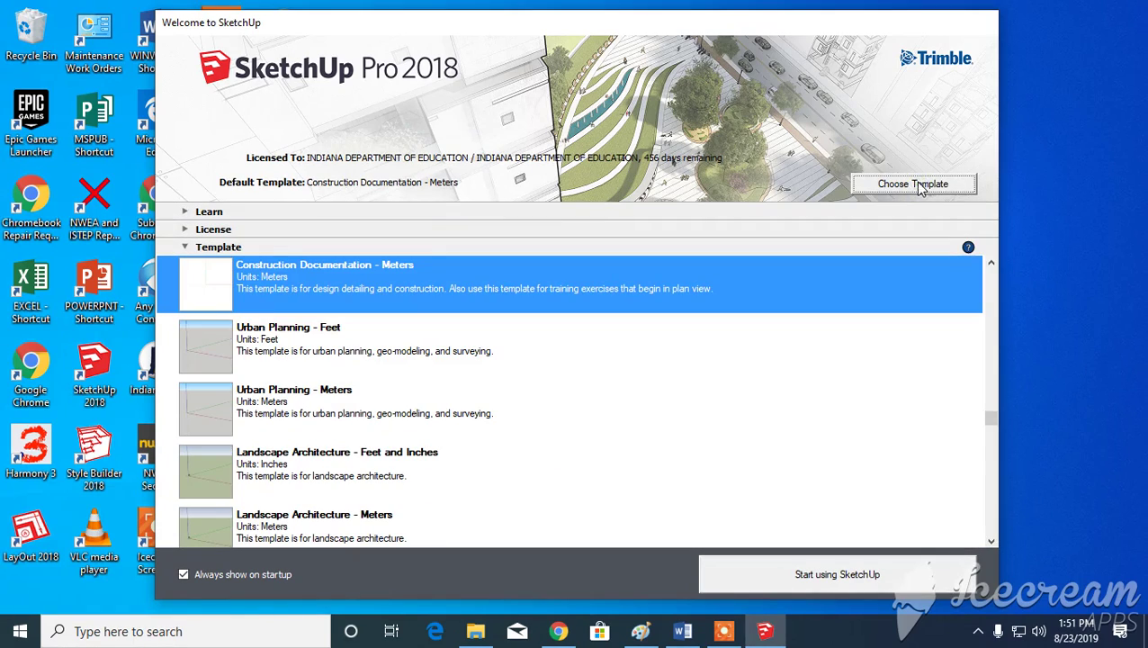
Start a new model with the Construction Documentation - Meters template.
{"action": "scroll", "coordinate": [548, 410], "scroll_direction": "up", "scroll_amount": 3}
{"action": "scroll", "coordinate": [551, 411], "scroll_direction": "down", "scroll_amount": 2}
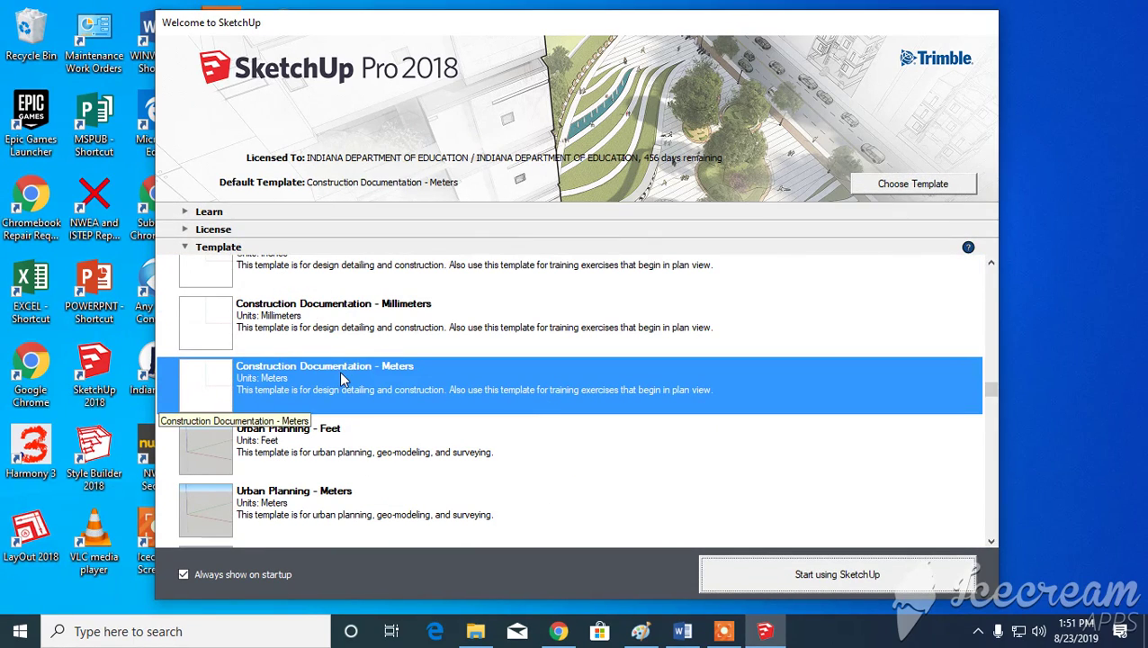
{"action": "left_click", "coordinate": [837, 580]}
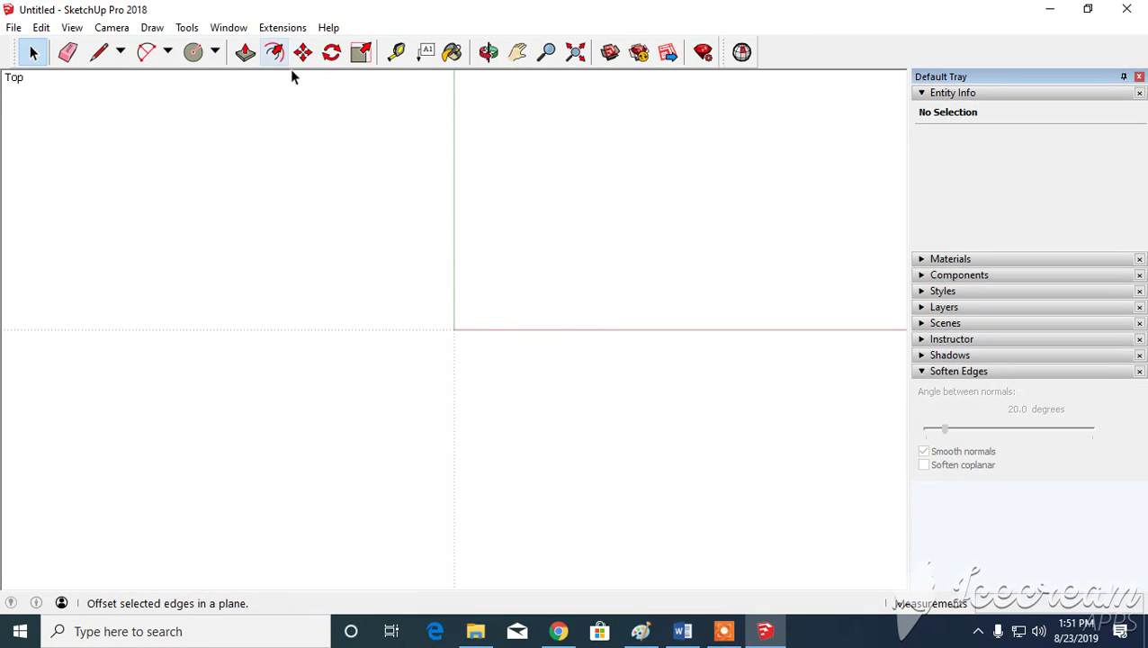
Draw a circle centered on the origin with a radius of .50 m.
{"action": "left_click", "coordinate": [216, 54]}
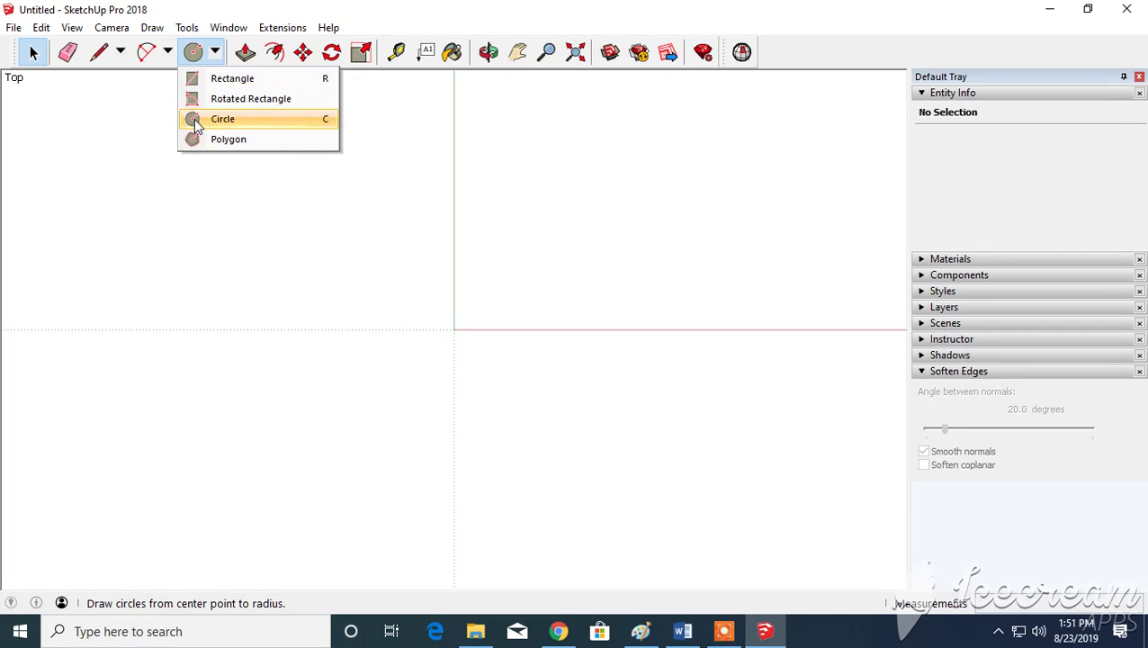
{"action": "left_click", "coordinate": [216, 118]}
{"action": "left_click", "coordinate": [454, 329]}
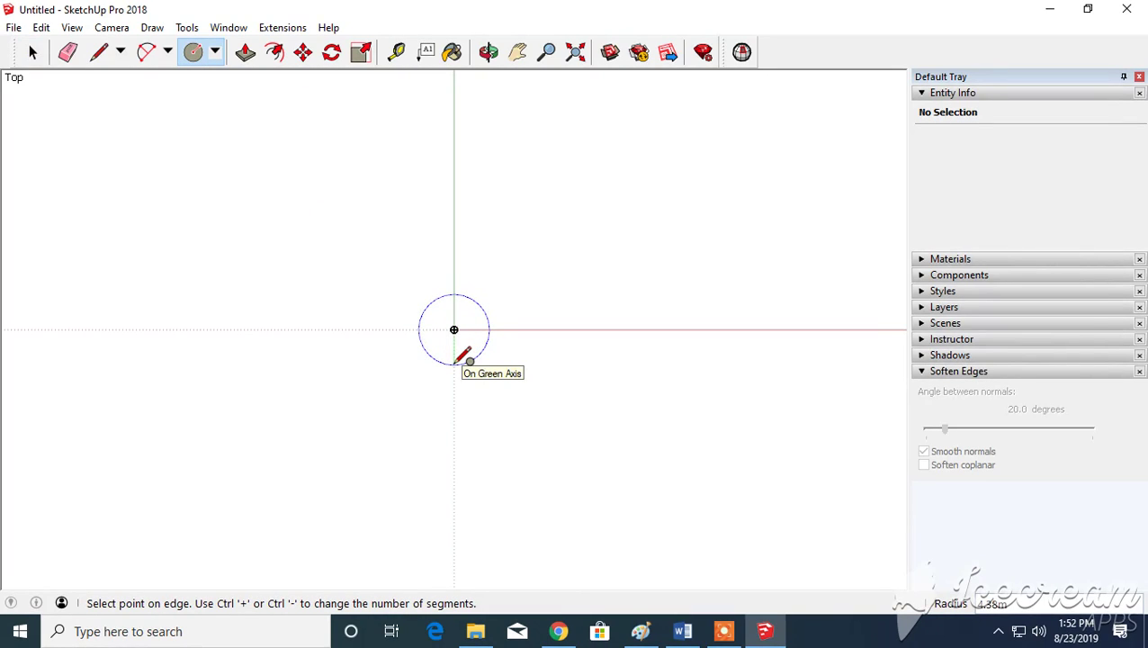
{"action": "left_click", "coordinate": [454, 364]}
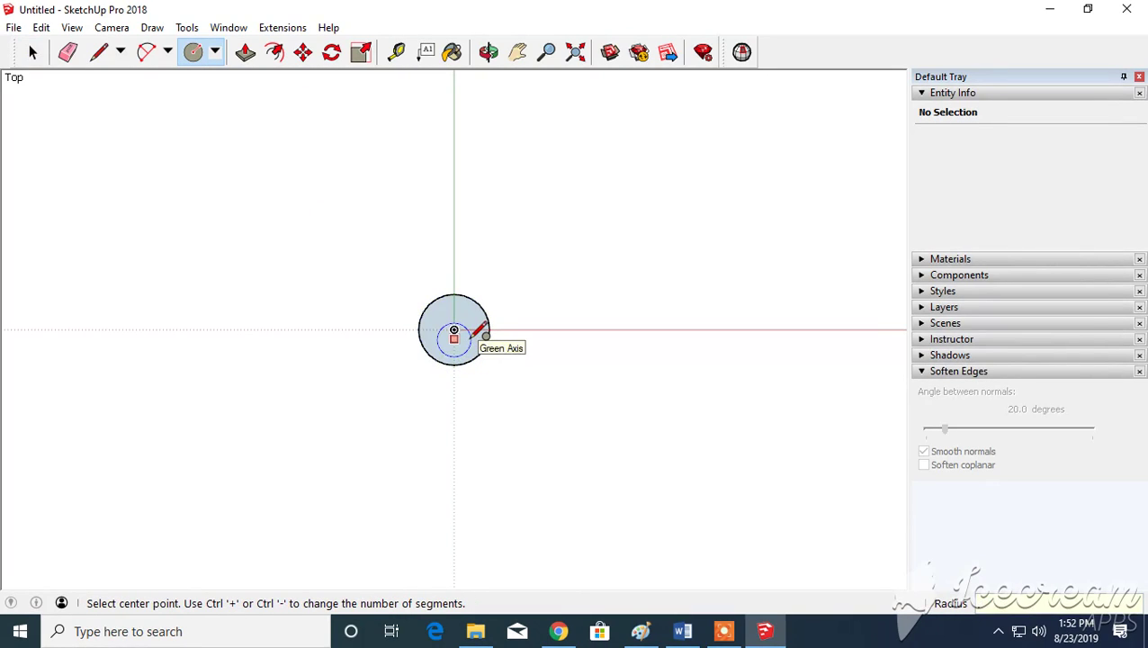
{"action": "key", "text": "ctrl+z"}
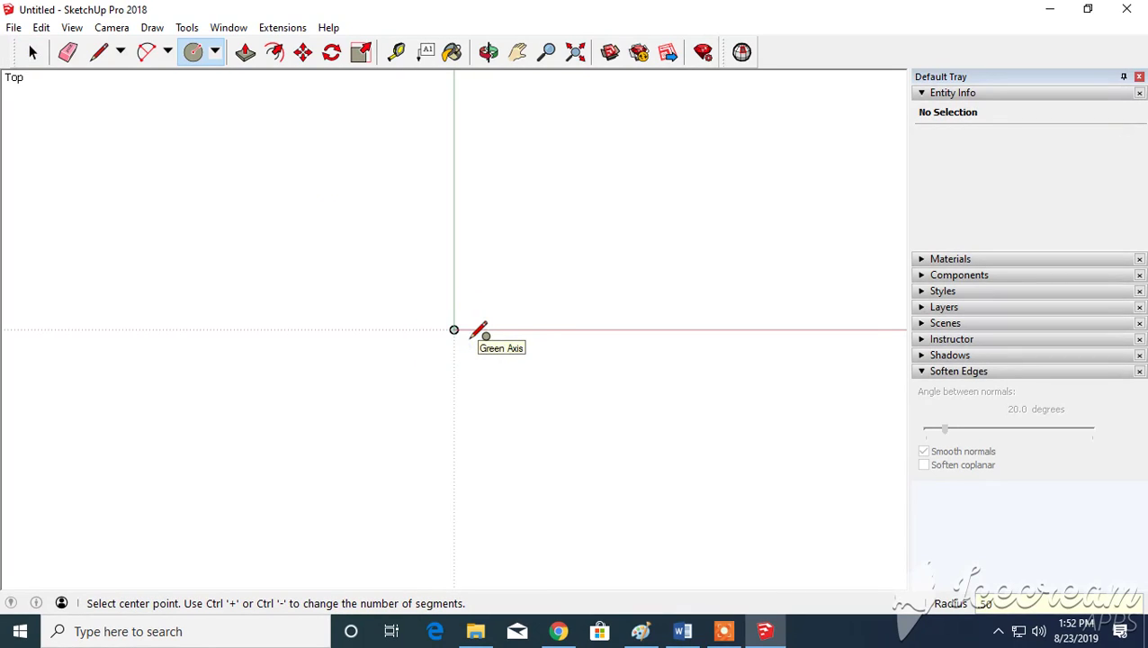
Draw a small circle with a .04 m radius centered on the large circle's endpoint along the negative green axis.
{"action": "scroll", "coordinate": [464, 345], "scroll_direction": "up", "scroll_amount": 6}
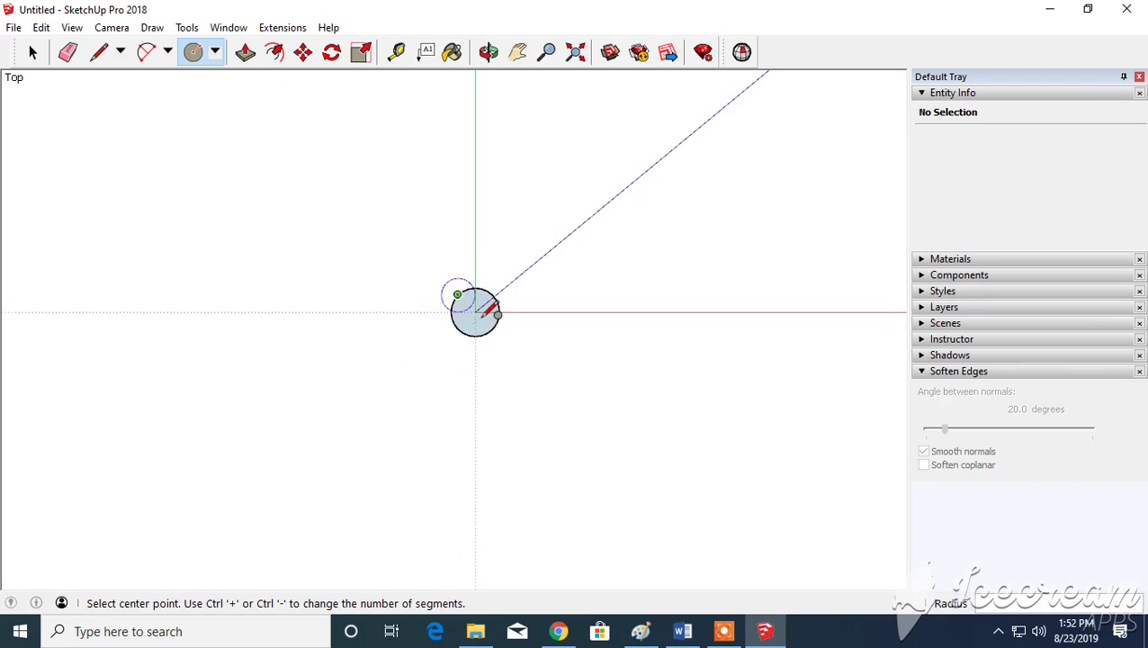
{"action": "scroll", "coordinate": [493, 306], "scroll_direction": "up", "scroll_amount": 2}
{"action": "middle_click_drag", "start_coordinate": [499, 302], "coordinate": [525, 297]}
{"action": "scroll", "coordinate": [499, 333], "scroll_direction": "up", "scroll_amount": 1}
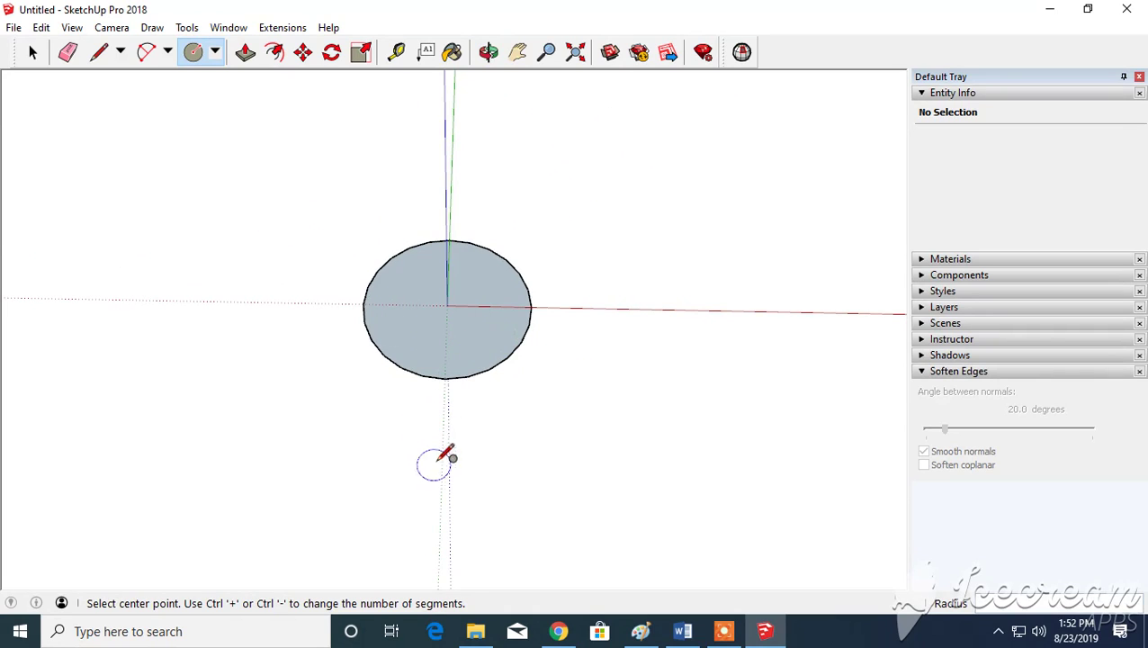
{"action": "middle_click_drag", "start_coordinate": [396, 393], "coordinate": [372, 422]}
{"action": "scroll", "coordinate": [521, 345], "scroll_direction": "up", "scroll_amount": 3}
{"action": "scroll", "coordinate": [521, 346], "scroll_direction": "down", "scroll_amount": 3}
{"action": "scroll", "coordinate": [521, 344], "scroll_direction": "up", "scroll_amount": 2}
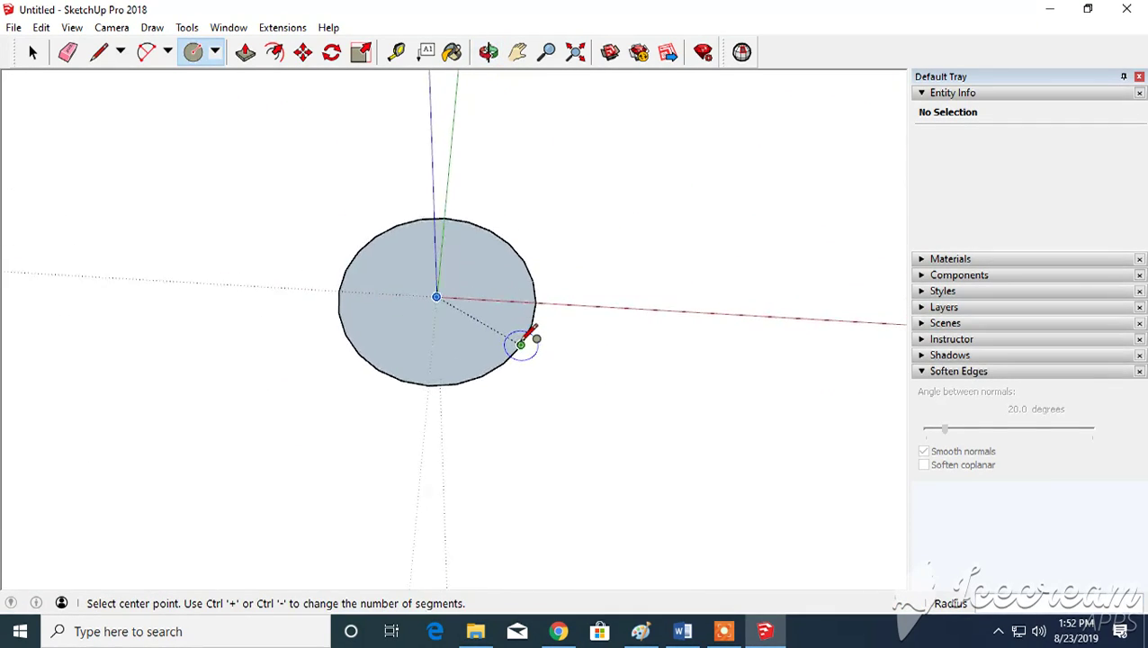
{"action": "scroll", "coordinate": [520, 345], "scroll_direction": "down", "scroll_amount": 1}
{"action": "scroll", "coordinate": [519, 344], "scroll_direction": "up", "scroll_amount": 3}
{"action": "scroll", "coordinate": [520, 342], "scroll_direction": "down", "scroll_amount": 3}
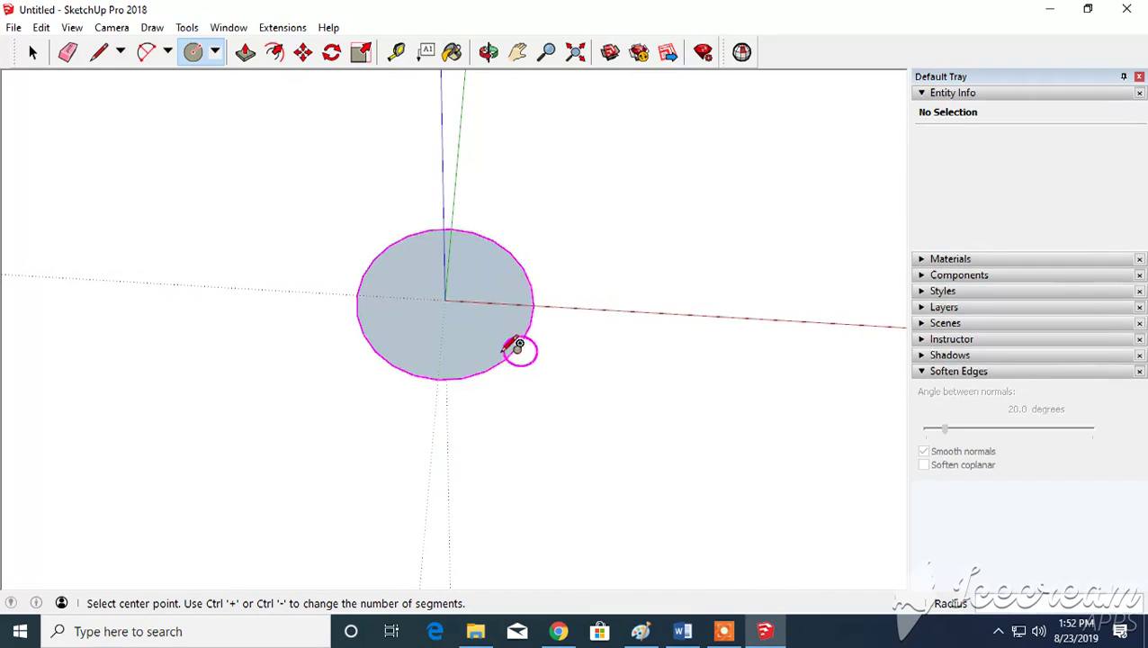
{"action": "middle_click_drag", "start_coordinate": [395, 454], "coordinate": [425, 477]}
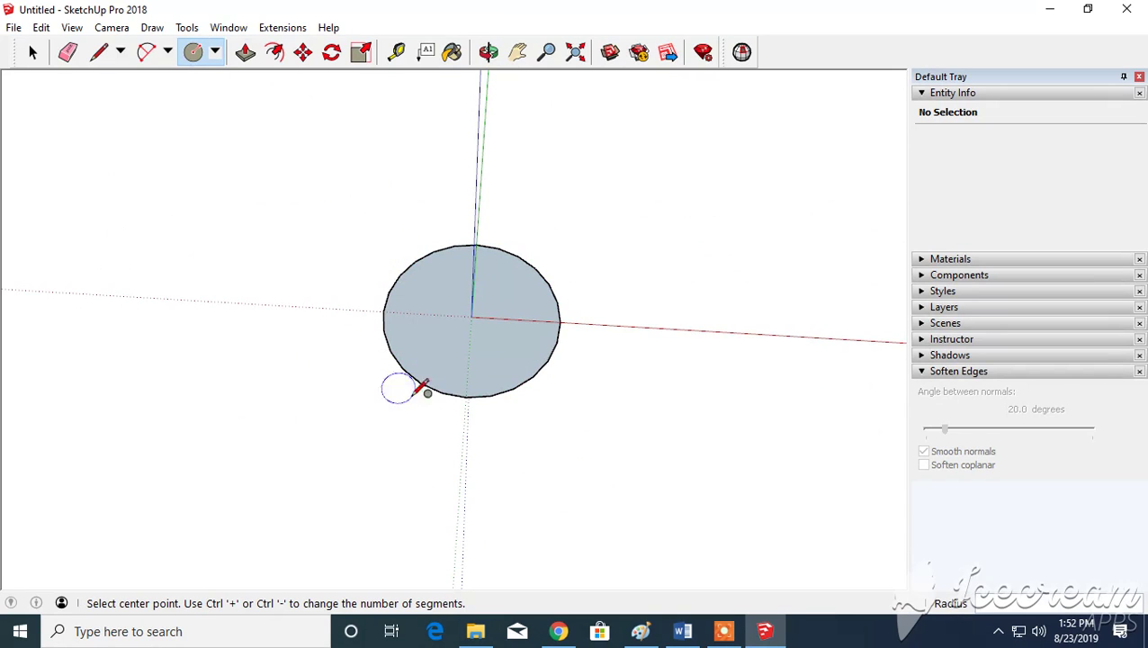
{"action": "middle_click_drag", "start_coordinate": [430, 436], "coordinate": [462, 419]}
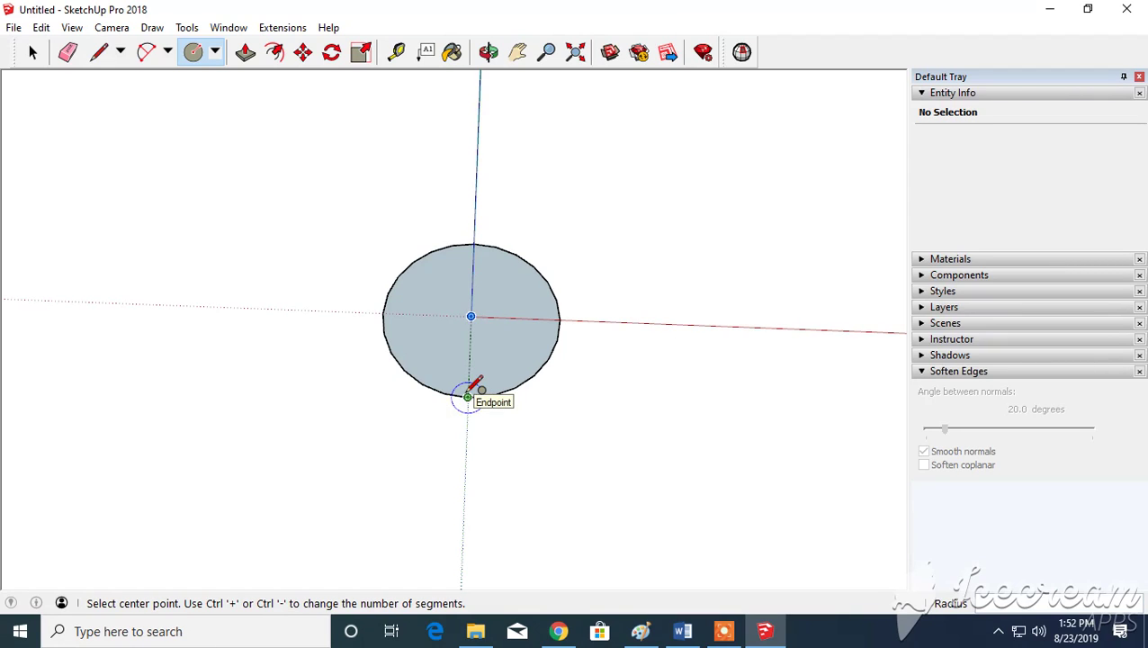
{"action": "left_click", "coordinate": [468, 395]}
{"action": "left_click", "coordinate": [475, 410]}
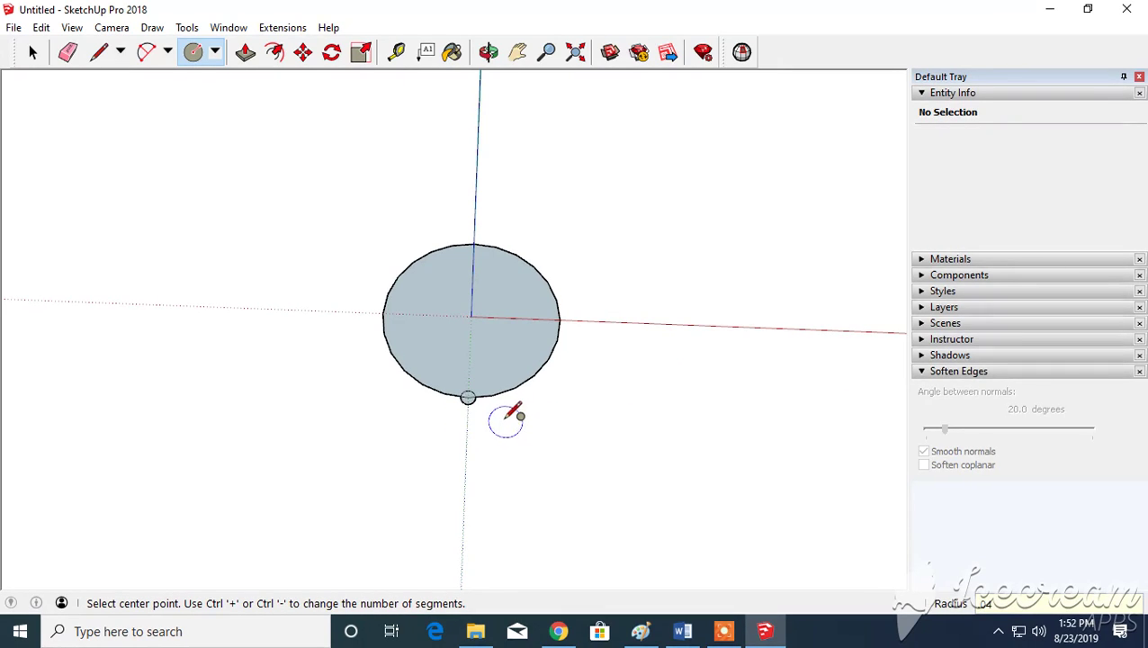
Erase the half of the small circle that lies outside the large circle, leaving only the inner arc.
{"action": "scroll", "coordinate": [504, 404], "scroll_direction": "up", "scroll_amount": 4}
{"action": "middle_click_drag", "start_coordinate": [451, 378], "coordinate": [483, 411]}
{"action": "scroll", "coordinate": [483, 411], "scroll_direction": "down", "scroll_amount": 3}
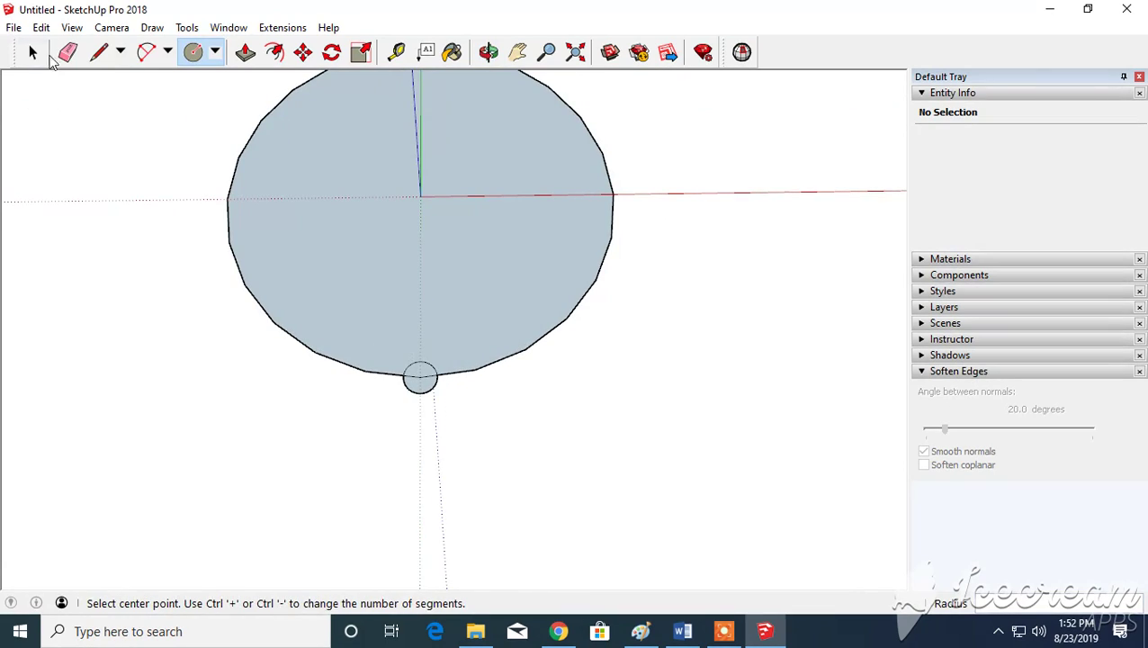
{"action": "left_click", "coordinate": [68, 52]}
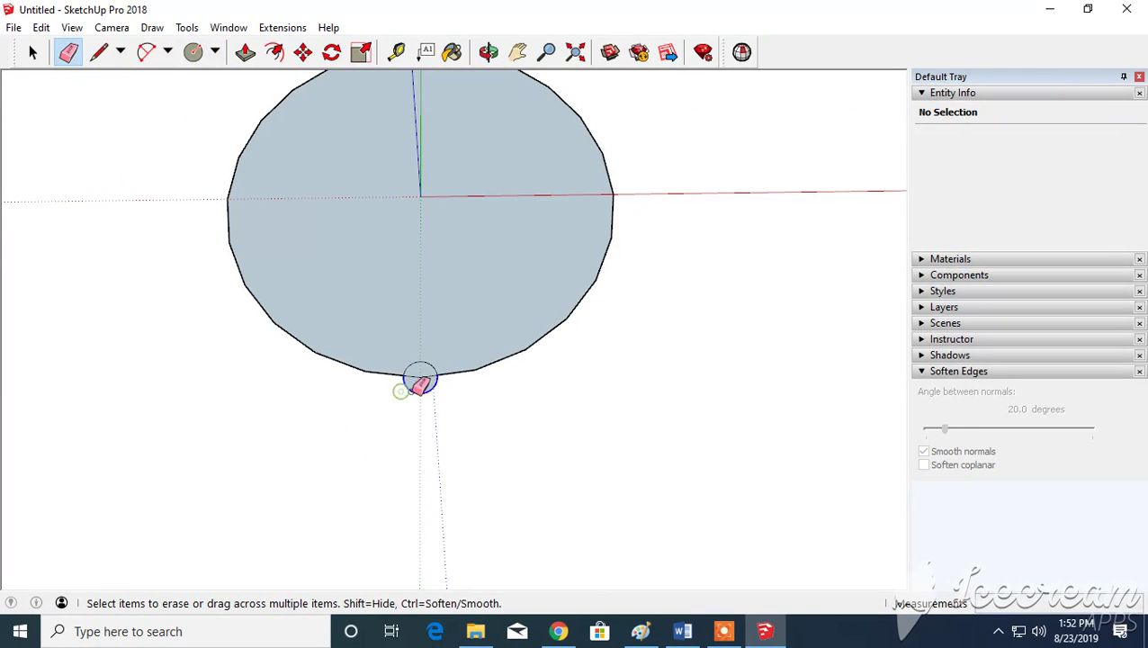
{"action": "left_click_drag", "start_coordinate": [411, 391], "coordinate": [438, 394]}
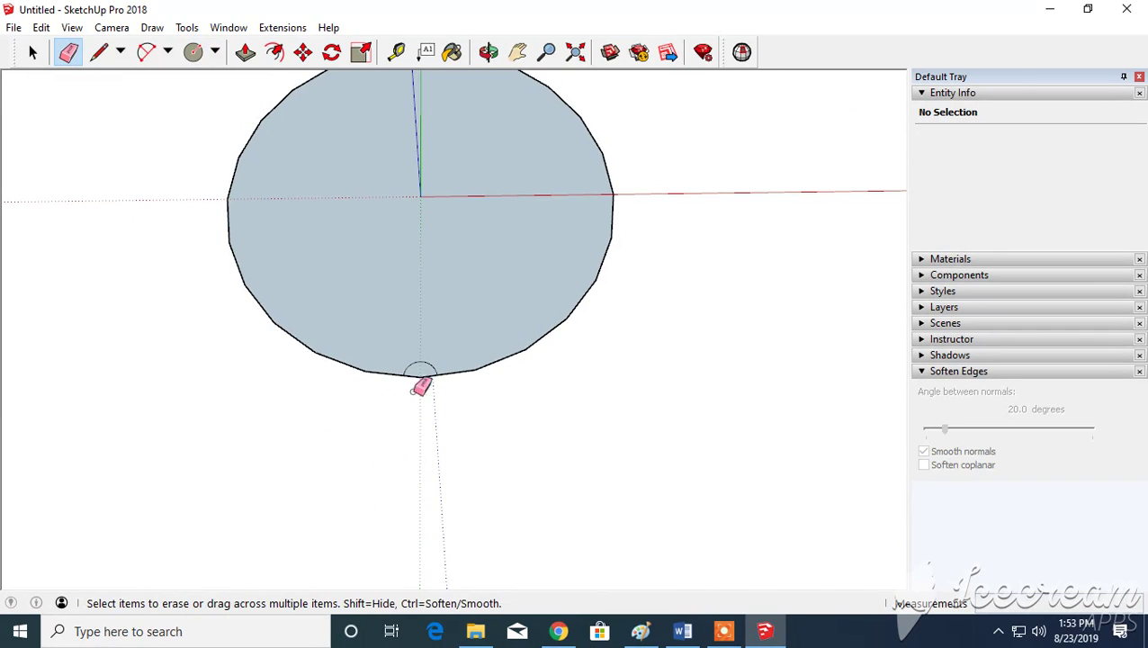
Rotate a copy of the small arc about the origin to the large circle's next vertex and multiply it x23 around the rim.
{"action": "scroll", "coordinate": [430, 385], "scroll_direction": "up", "scroll_amount": 2}
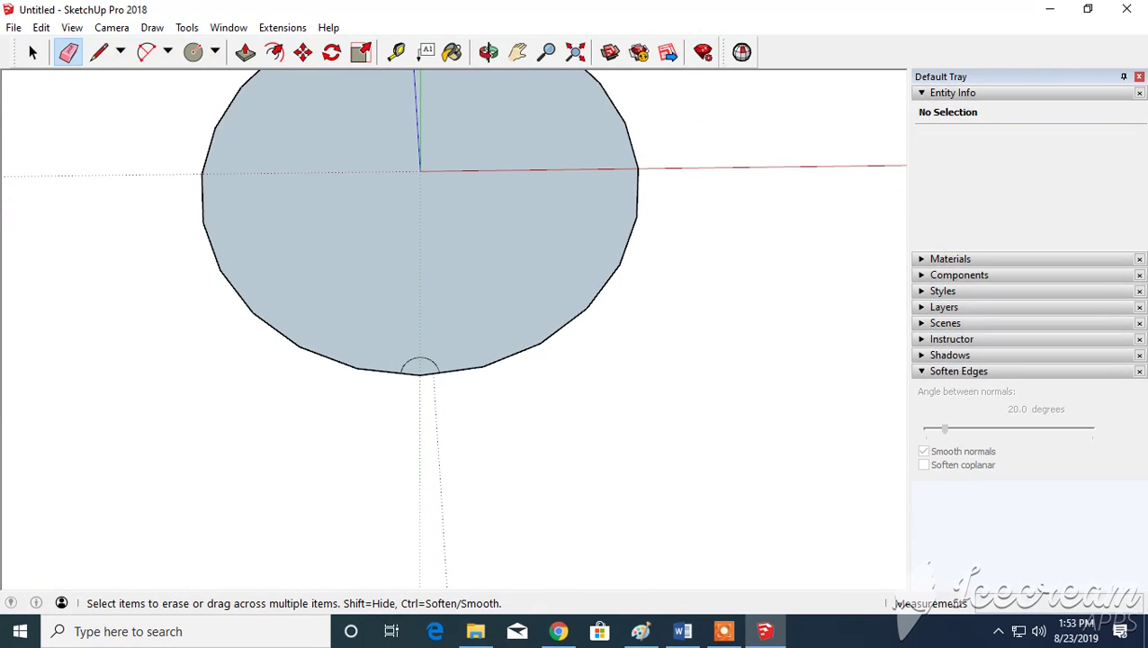
{"action": "left_click", "coordinate": [33, 54]}
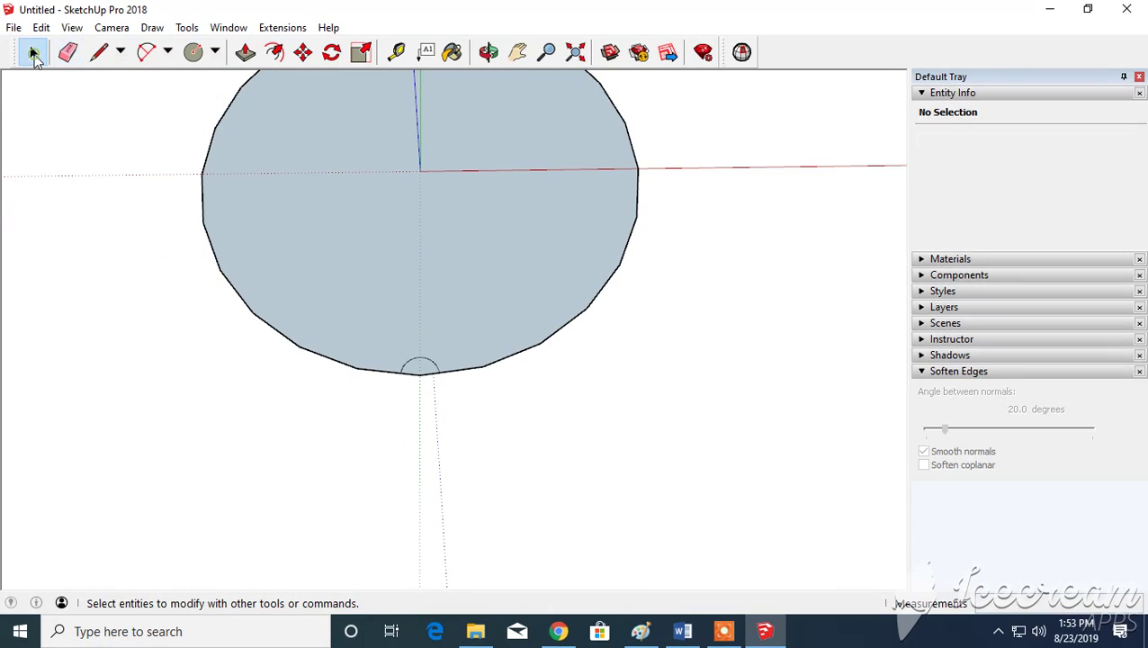
{"action": "left_click", "coordinate": [416, 367]}
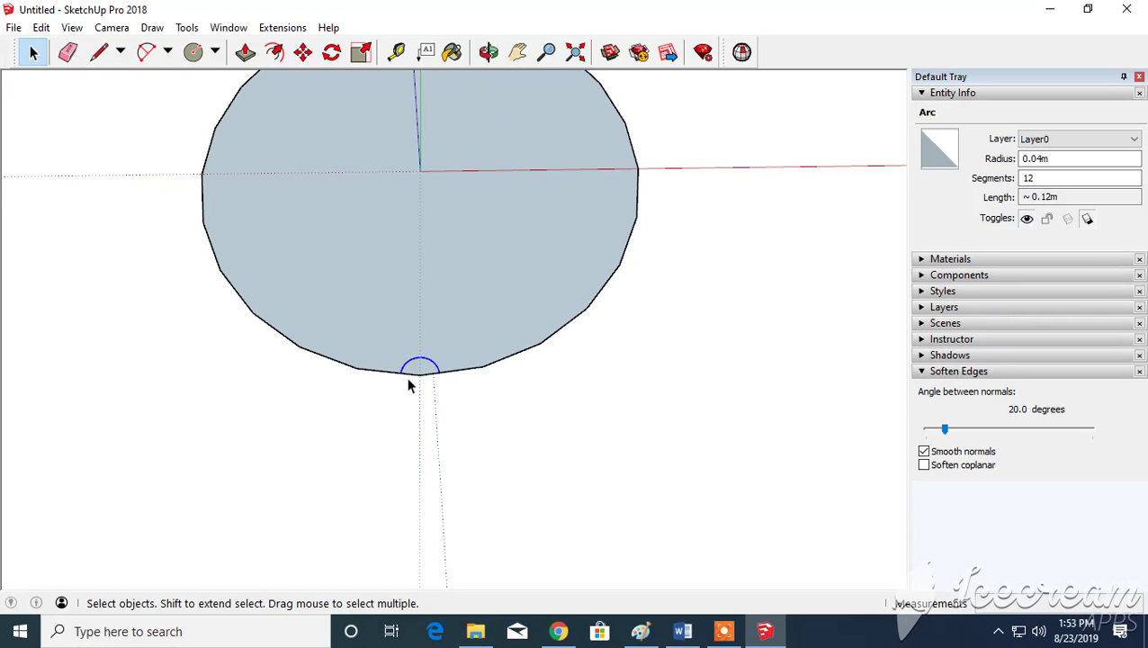
{"action": "scroll", "coordinate": [414, 385], "scroll_direction": "up", "scroll_amount": 2}
{"action": "scroll", "coordinate": [421, 404], "scroll_direction": "down", "scroll_amount": 2}
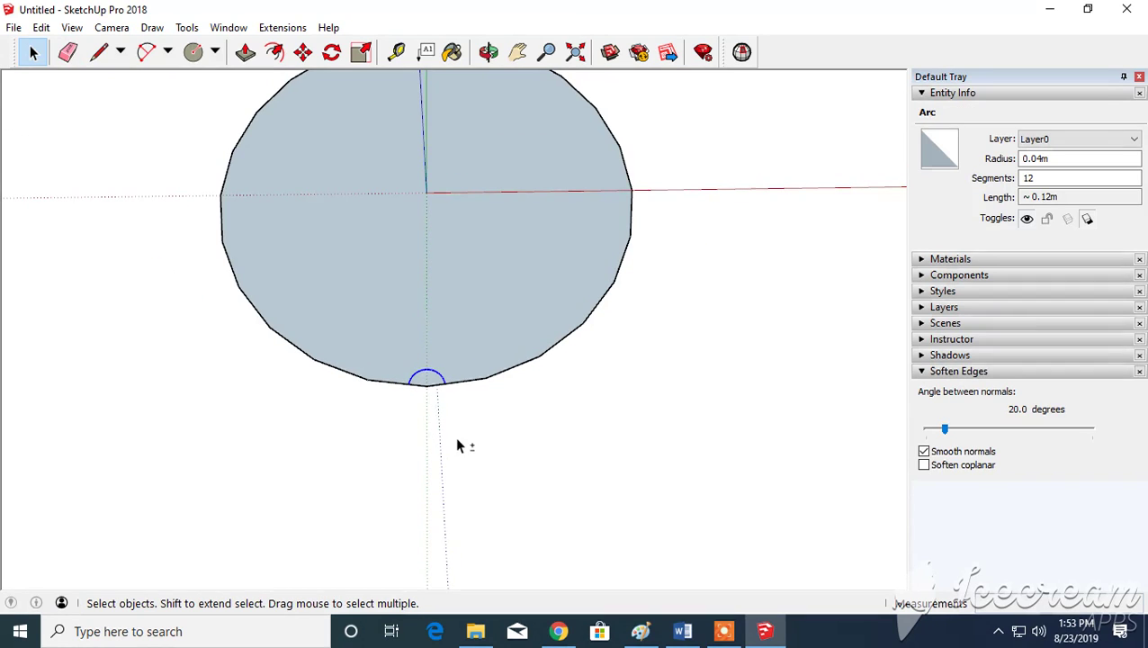
{"action": "middle_click_drag", "start_coordinate": [458, 446], "coordinate": [481, 553]}
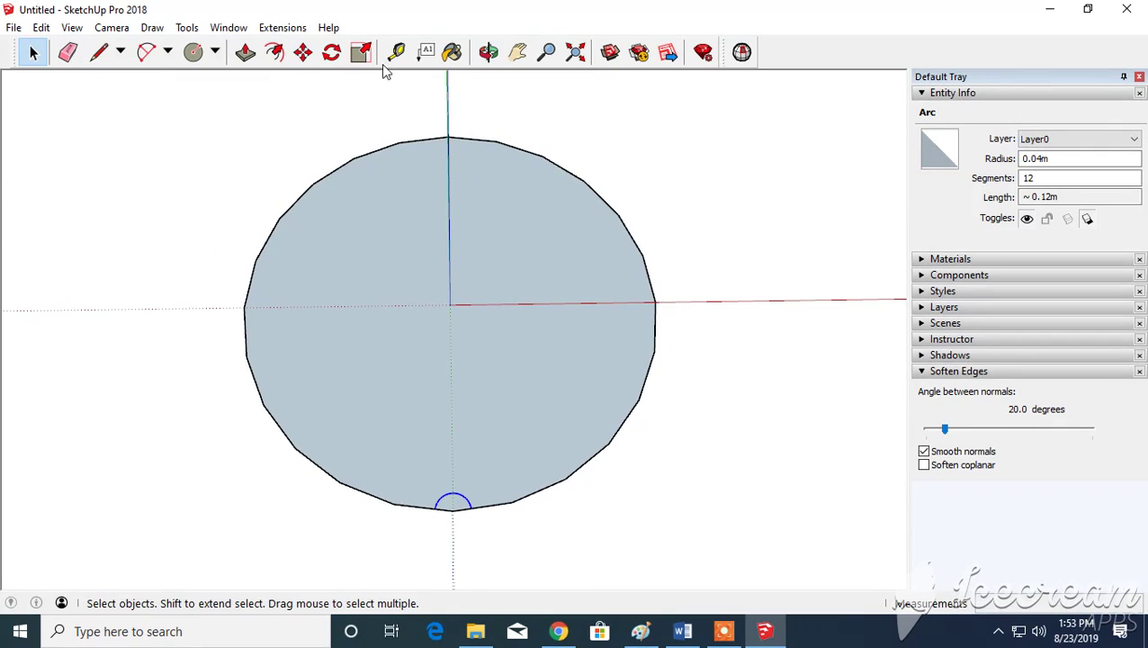
{"action": "left_click", "coordinate": [332, 54]}
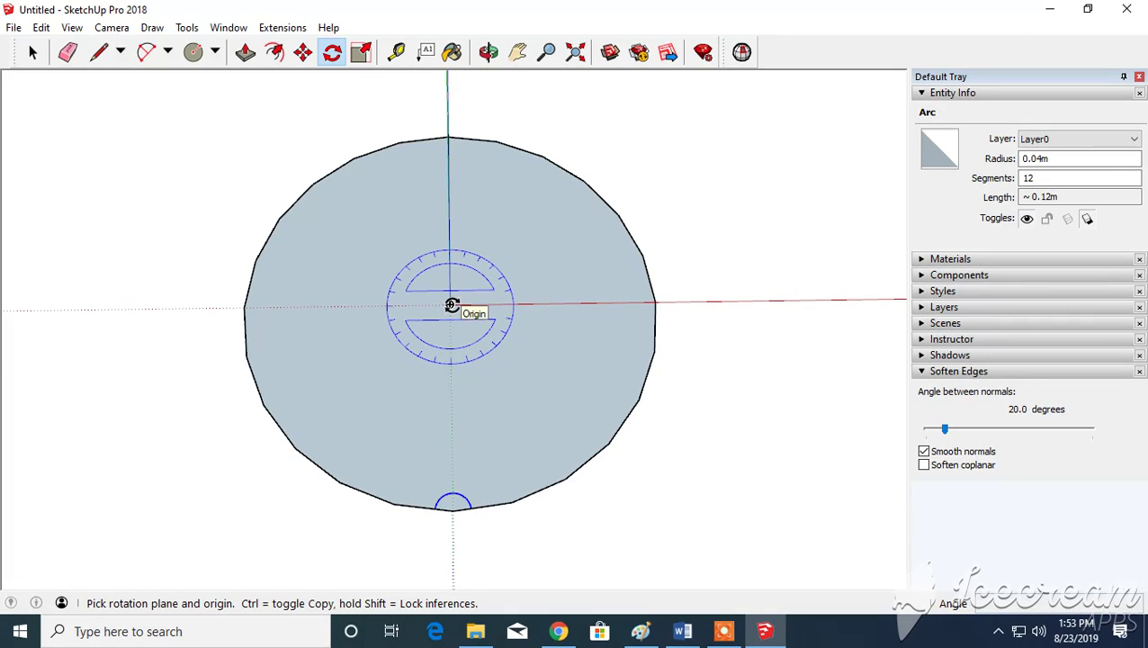
{"action": "left_click", "coordinate": [451, 305]}
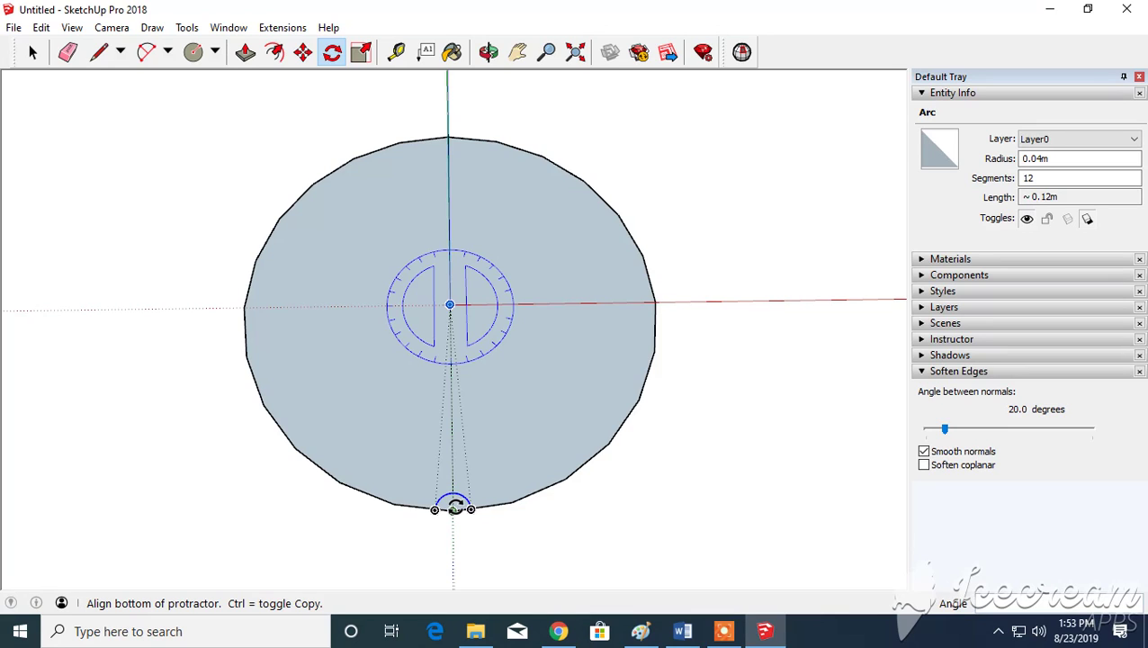
{"action": "left_click", "coordinate": [456, 507]}
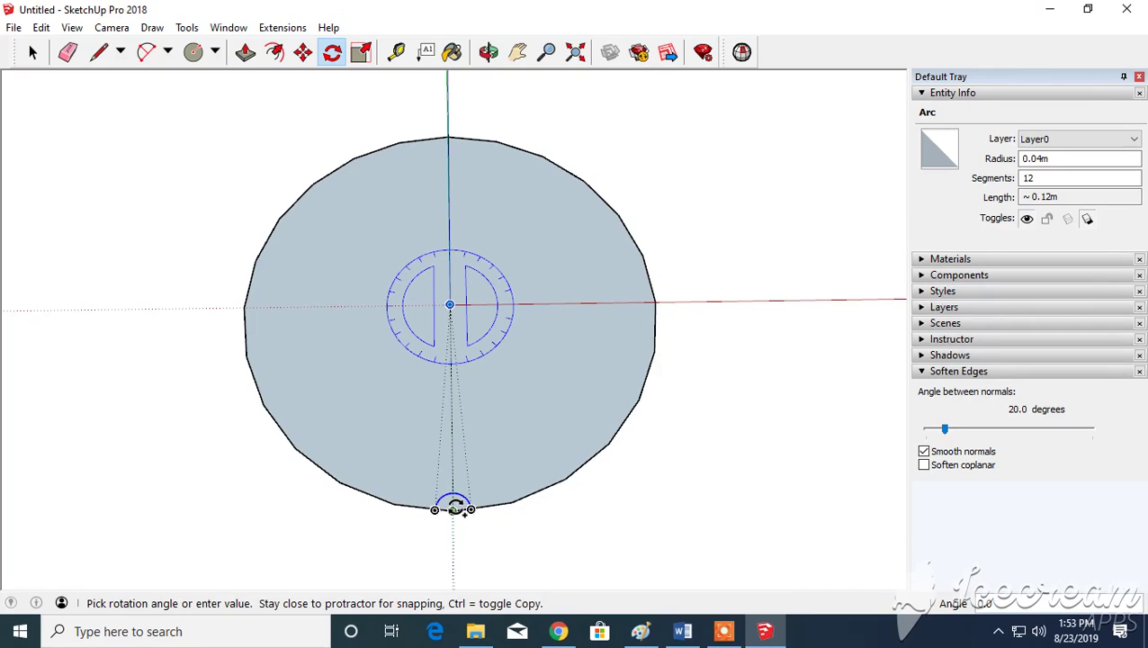
{"action": "left_click", "coordinate": [506, 506]}
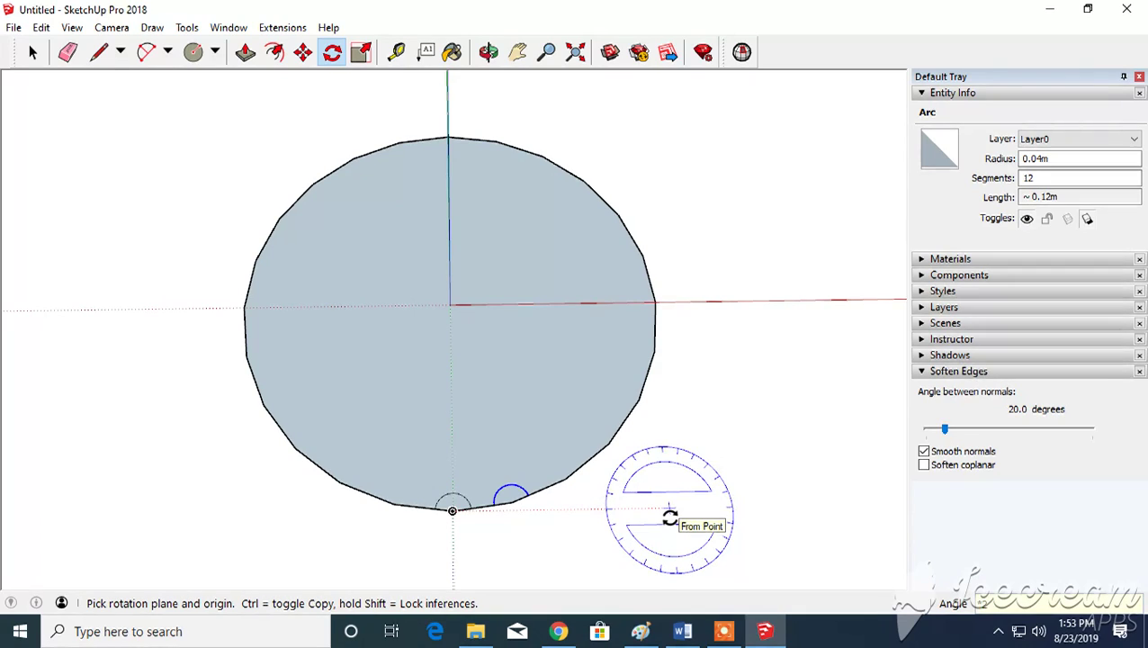
{"action": "type", "text": "x23"}
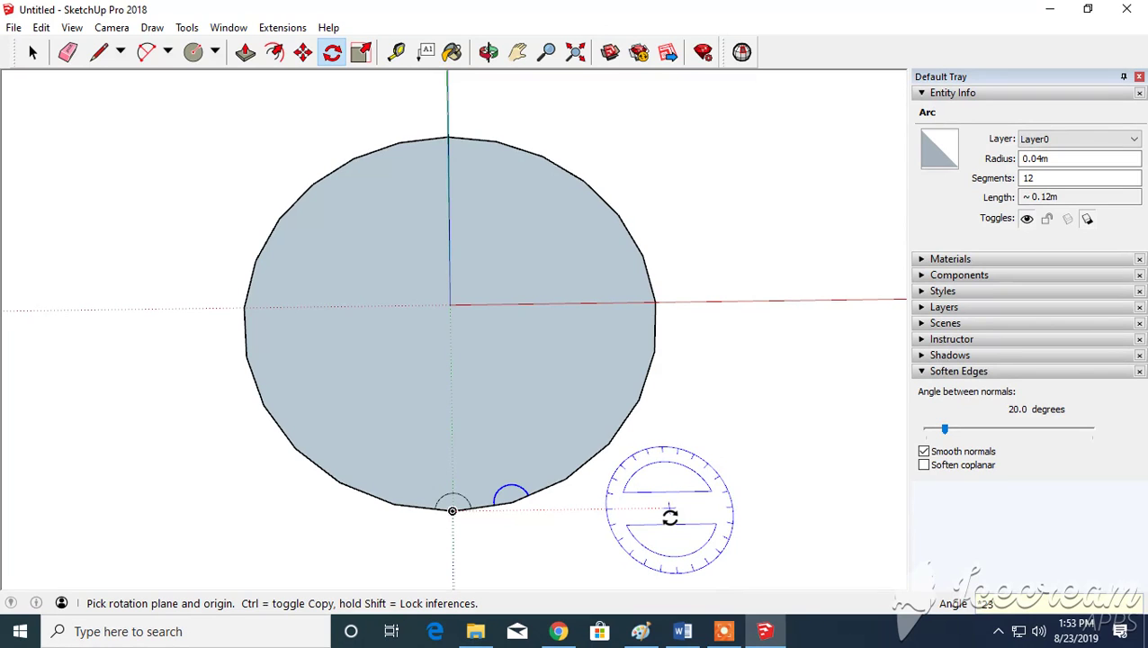
{"action": "key", "text": "Return"}
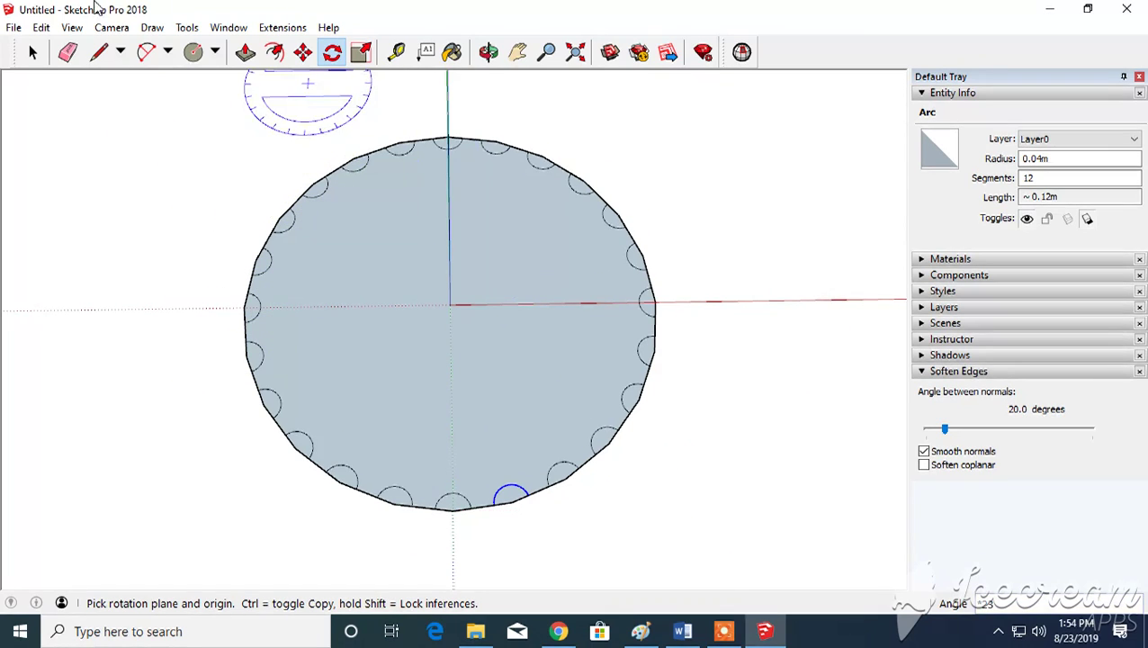
Erase the large circle's edge pieces spanning each small arc all around the rim, leaving open half-round notches.
{"action": "left_click", "coordinate": [68, 52]}
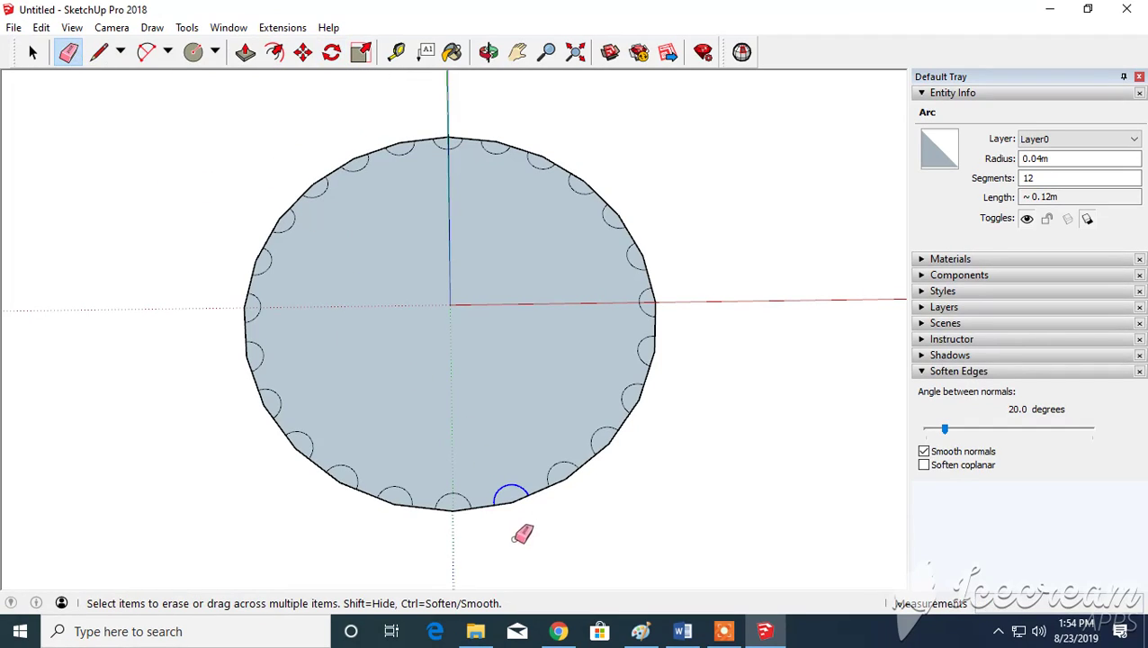
{"action": "left_click", "coordinate": [454, 506]}
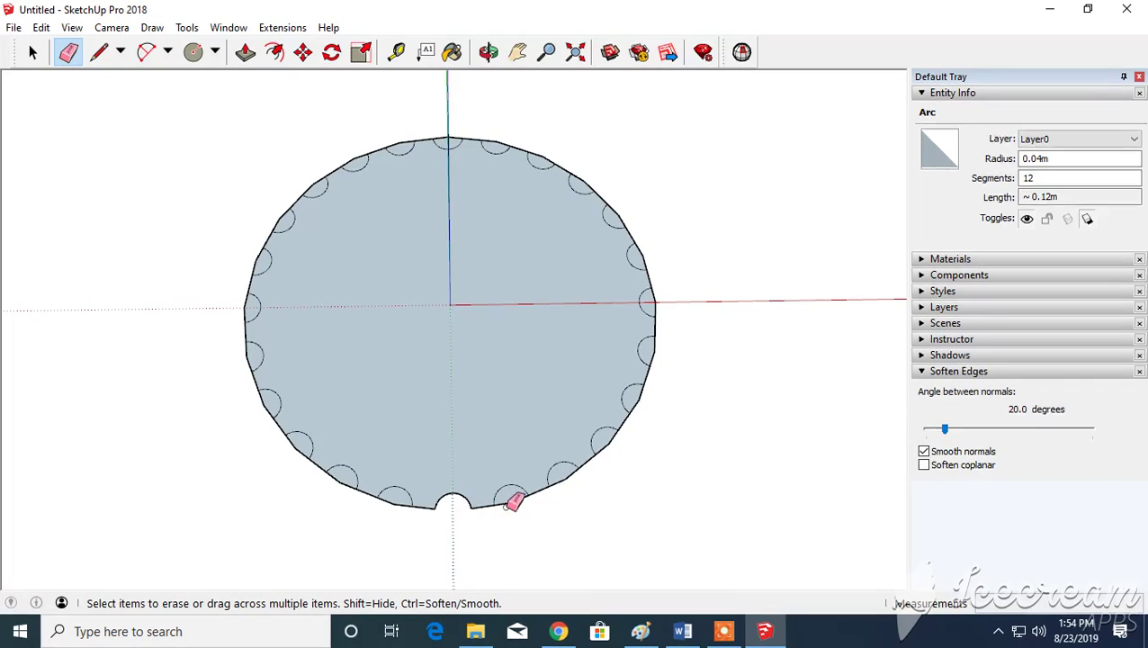
{"action": "left_click", "coordinate": [510, 495]}
{"action": "left_click", "coordinate": [567, 471]}
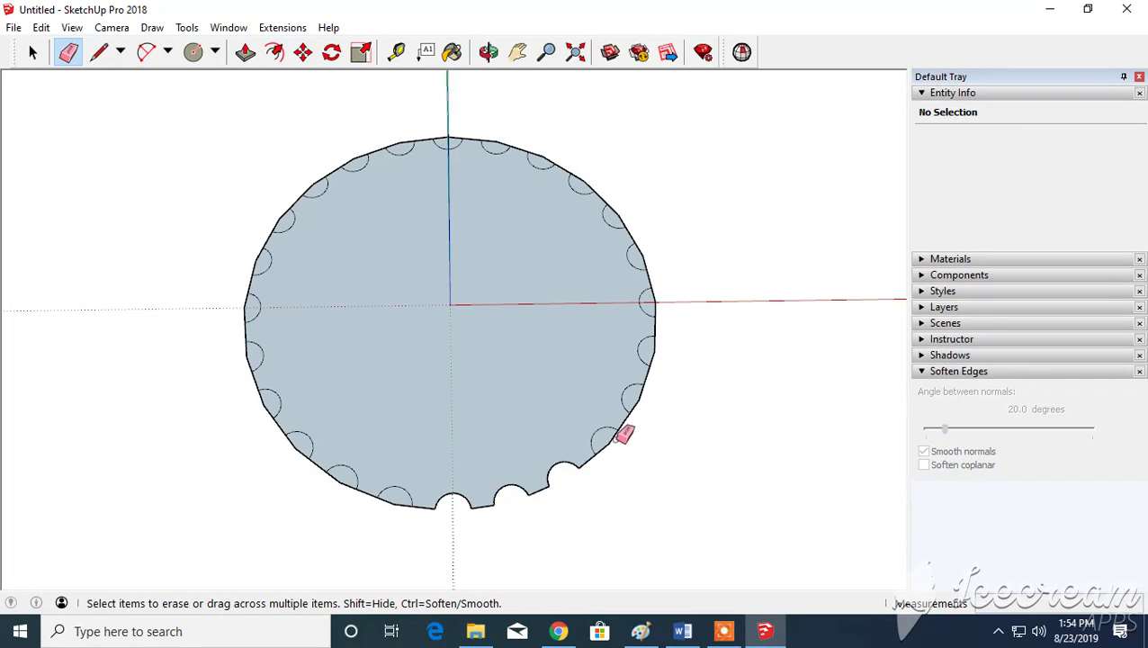
{"action": "left_click", "coordinate": [608, 440]}
{"action": "left_click", "coordinate": [642, 396]}
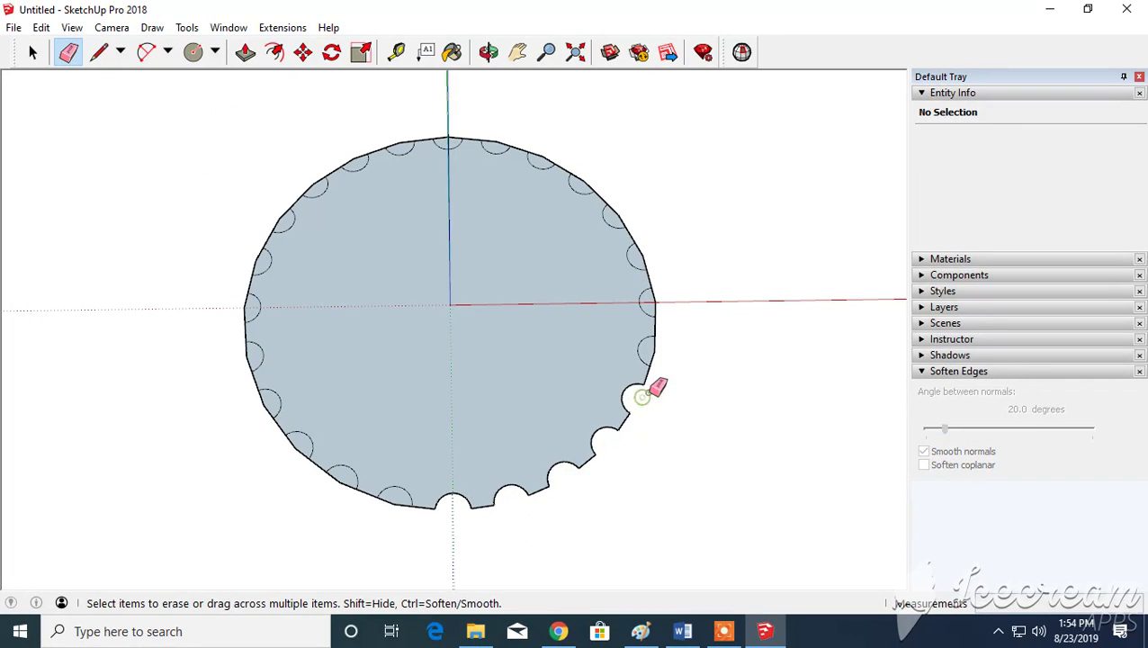
{"action": "left_click", "coordinate": [646, 348]}
{"action": "left_click", "coordinate": [648, 297]}
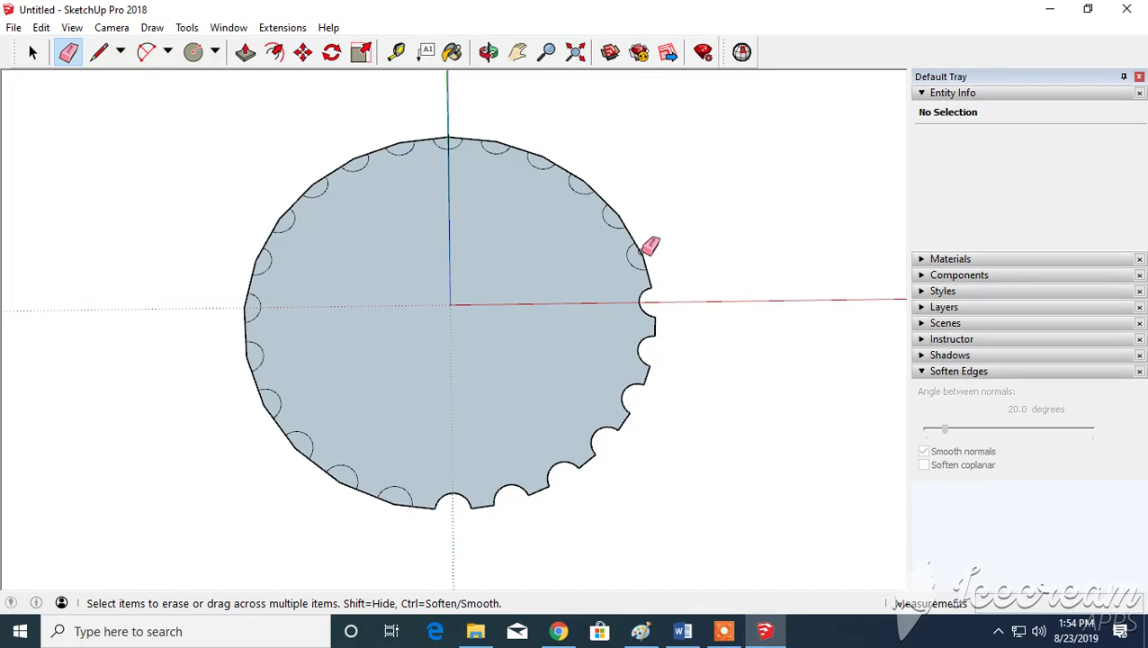
{"action": "left_click", "coordinate": [637, 255]}
{"action": "left_click", "coordinate": [619, 213]}
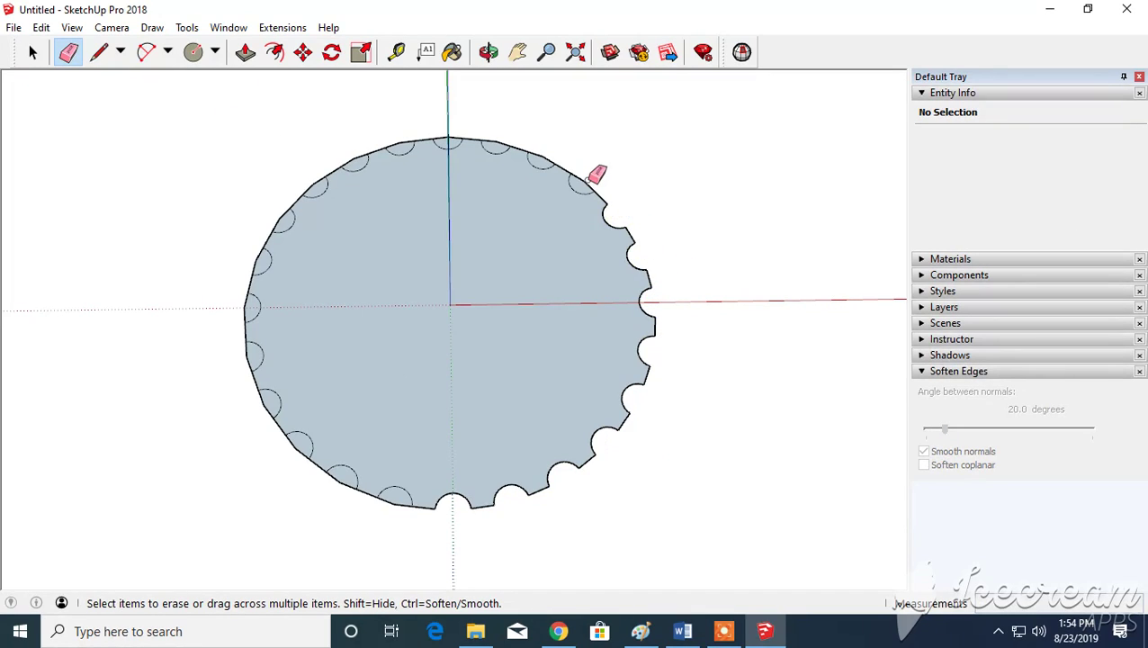
{"action": "left_click", "coordinate": [583, 183]}
{"action": "left_click", "coordinate": [542, 155]}
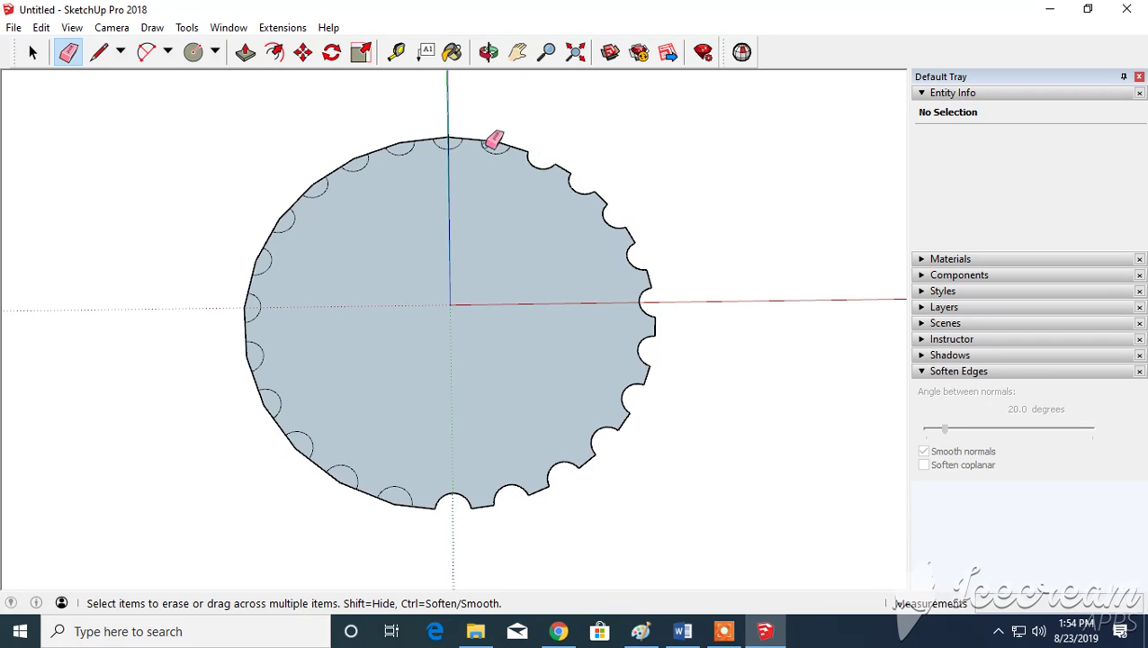
{"action": "left_click", "coordinate": [497, 141]}
{"action": "left_click", "coordinate": [449, 138]}
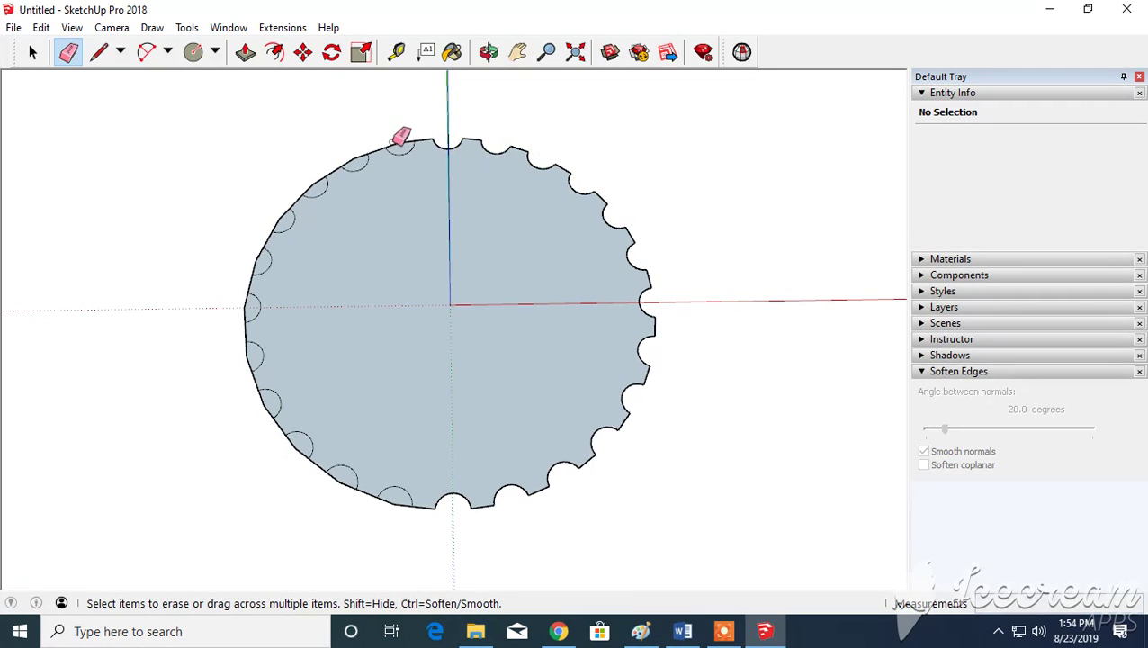
{"action": "left_click", "coordinate": [355, 157]}
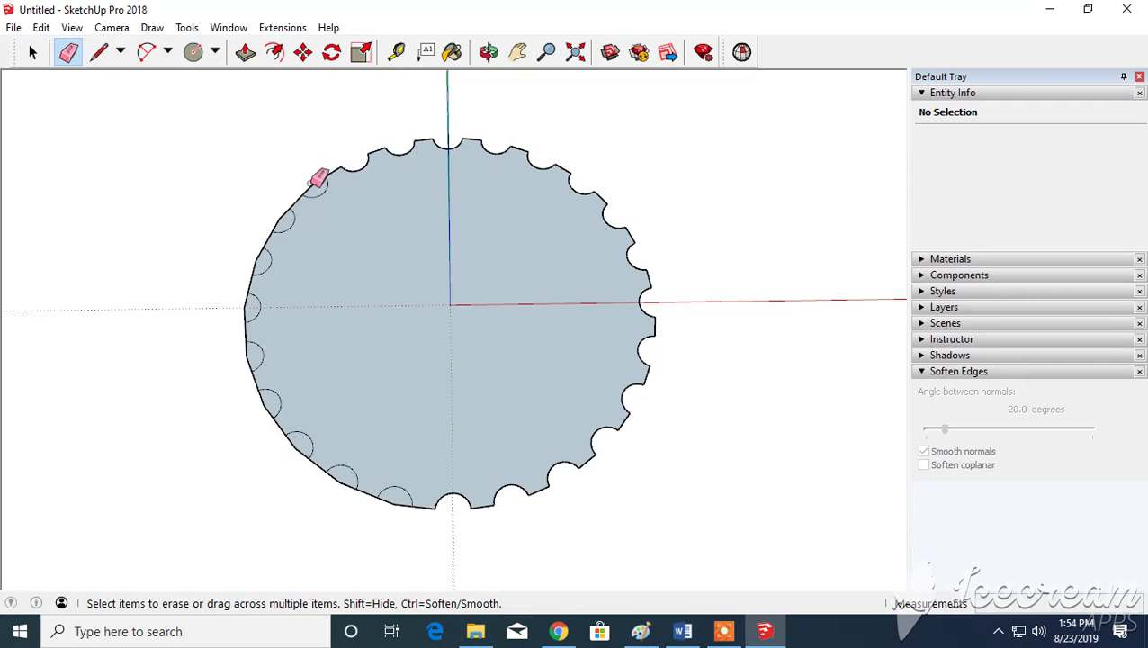
{"action": "left_click", "coordinate": [315, 180]}
{"action": "left_click", "coordinate": [276, 218]}
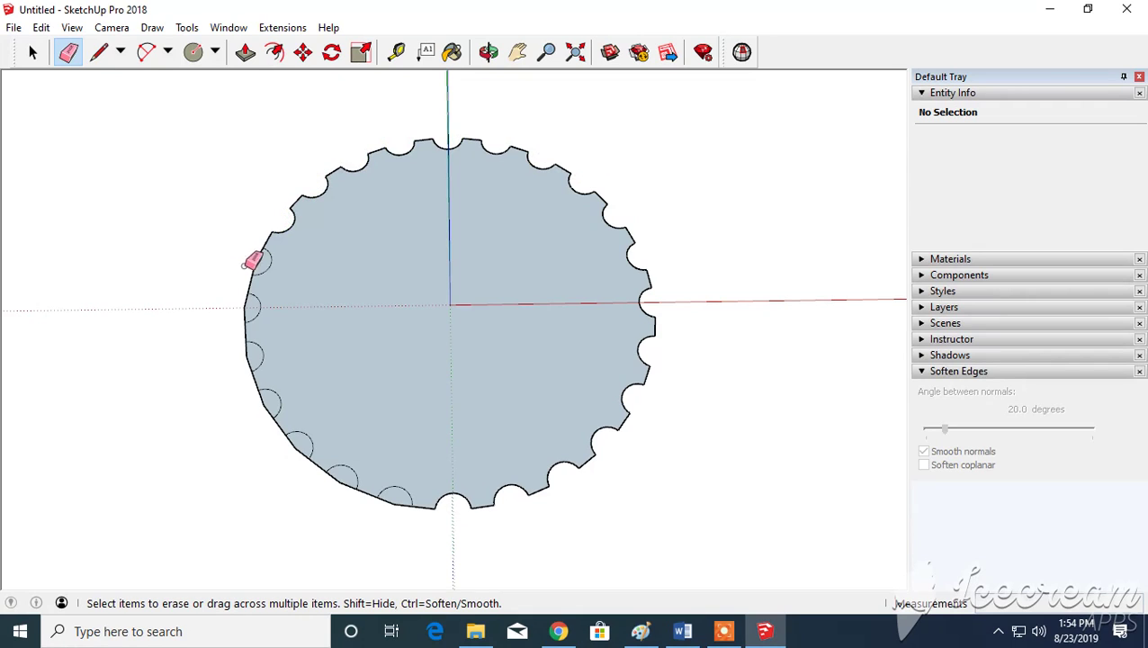
{"action": "left_click", "coordinate": [255, 255]}
{"action": "left_click", "coordinate": [253, 303]}
{"action": "left_click", "coordinate": [251, 353]}
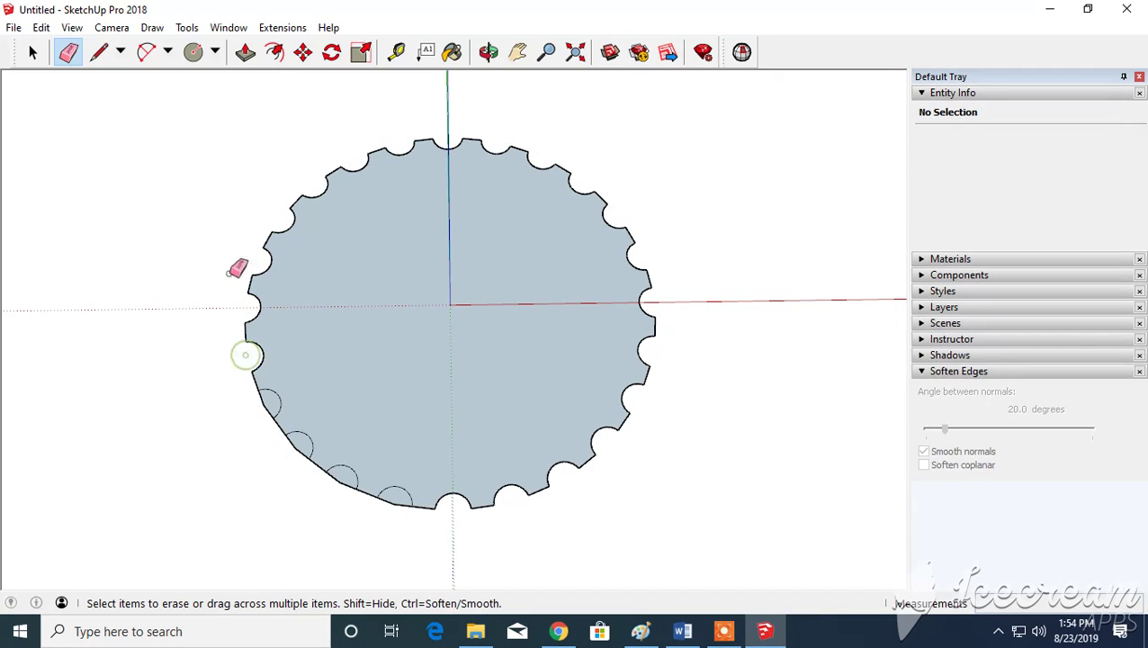
{"action": "left_click", "coordinate": [42, 27]}
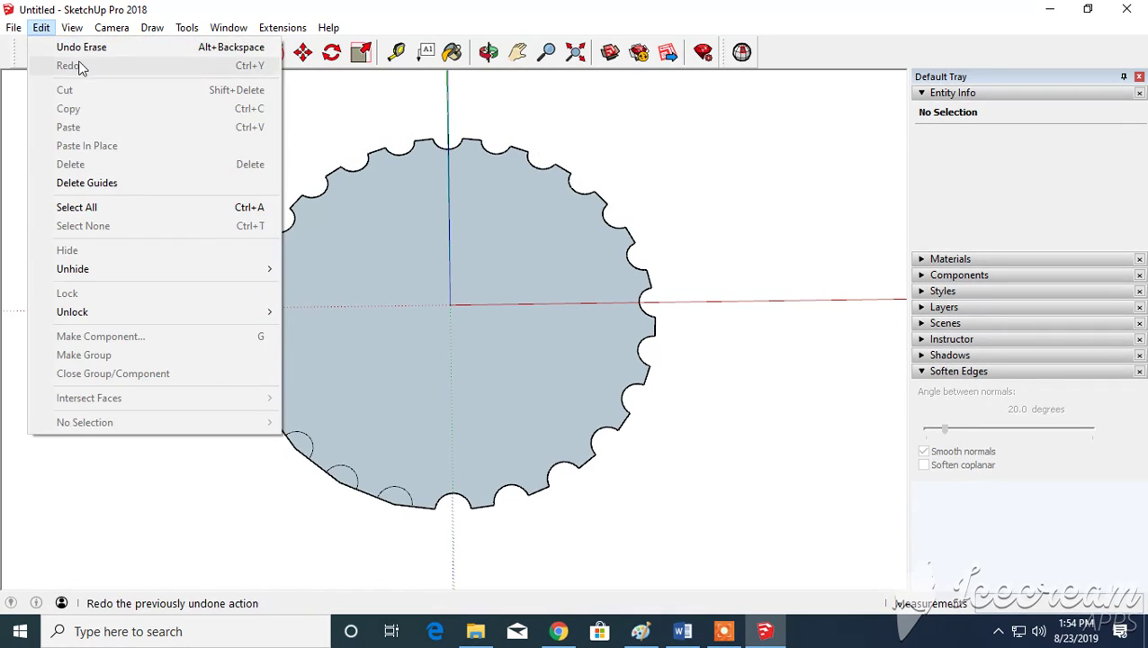
{"action": "left_click", "coordinate": [360, 15]}
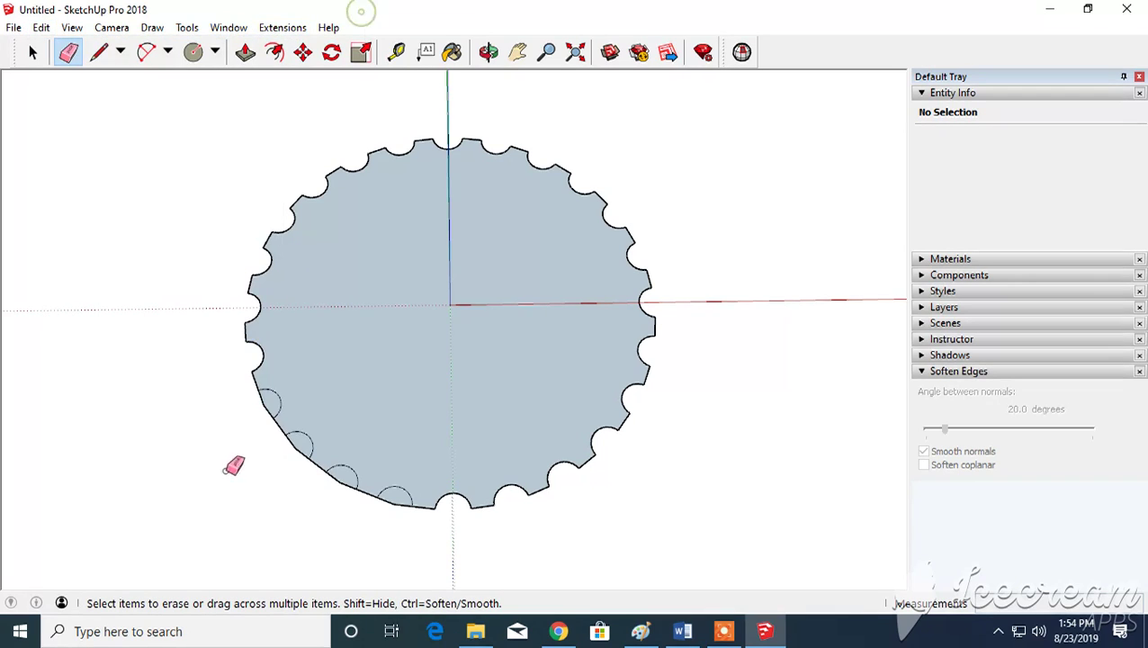
{"action": "left_click", "coordinate": [265, 405]}
{"action": "left_click", "coordinate": [299, 444]}
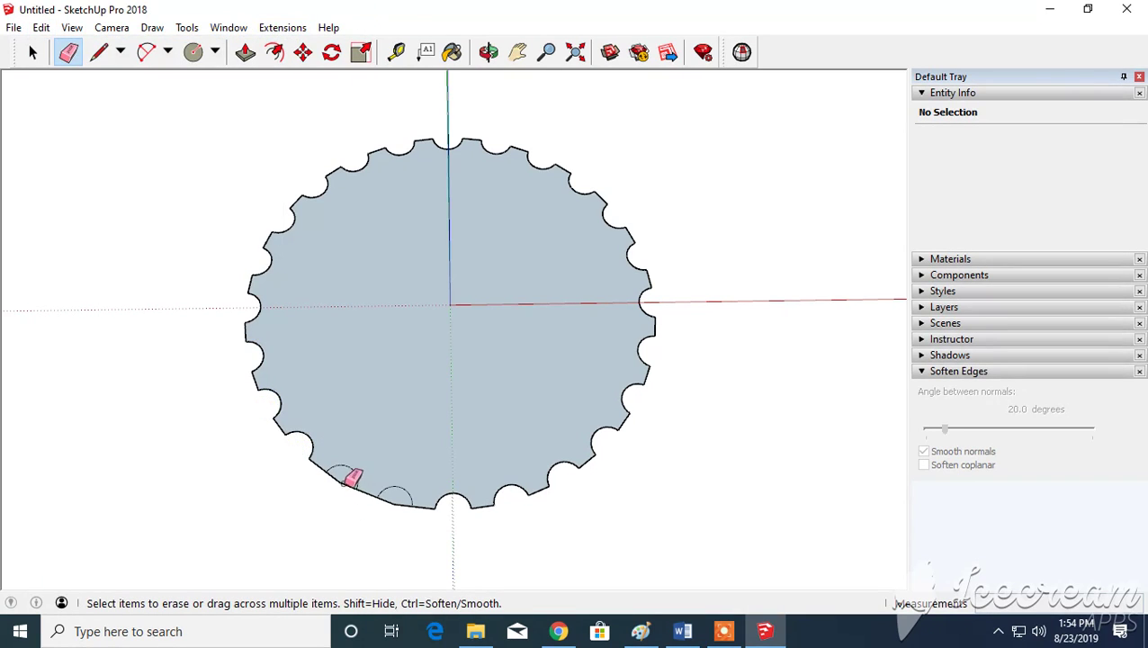
{"action": "left_click", "coordinate": [343, 479]}
{"action": "left_click", "coordinate": [396, 498]}
Push/pull the notched disc face upward 7.00 m into a fluted column shaft.
{"action": "scroll", "coordinate": [558, 389], "scroll_direction": "down", "scroll_amount": 2}
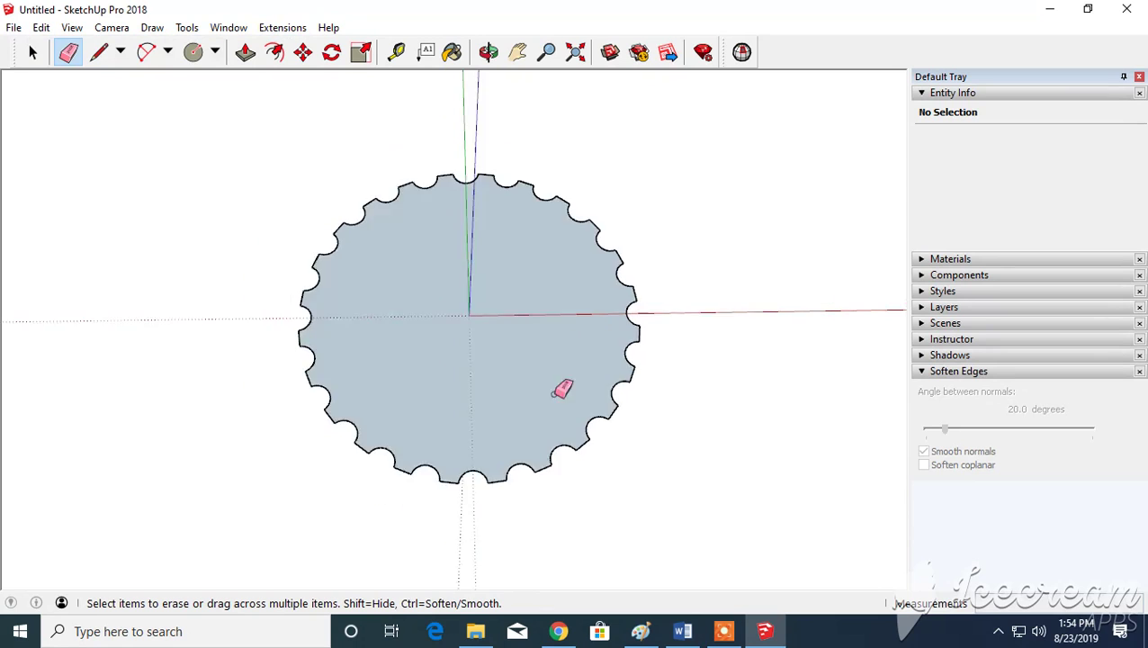
{"action": "mouse_move", "coordinate": [559, 390]}
{"action": "middle_mouse_down"}
{"action": "mouse_move", "coordinate": [556, 473]}
{"action": "mouse_move", "coordinate": [533, 474]}
{"action": "mouse_move", "coordinate": [495, 510]}
{"action": "mouse_move", "coordinate": [512, 356]}
{"action": "mouse_move", "coordinate": [528, 390]}
{"action": "mouse_move", "coordinate": [501, 458]}
{"action": "middle_mouse_up"}
{"action": "scroll", "coordinate": [556, 473], "scroll_direction": "down", "scroll_amount": 1}
{"action": "scroll", "coordinate": [535, 384], "scroll_direction": "down", "scroll_amount": 1}
{"action": "scroll", "coordinate": [504, 455], "scroll_direction": "down", "scroll_amount": 1}
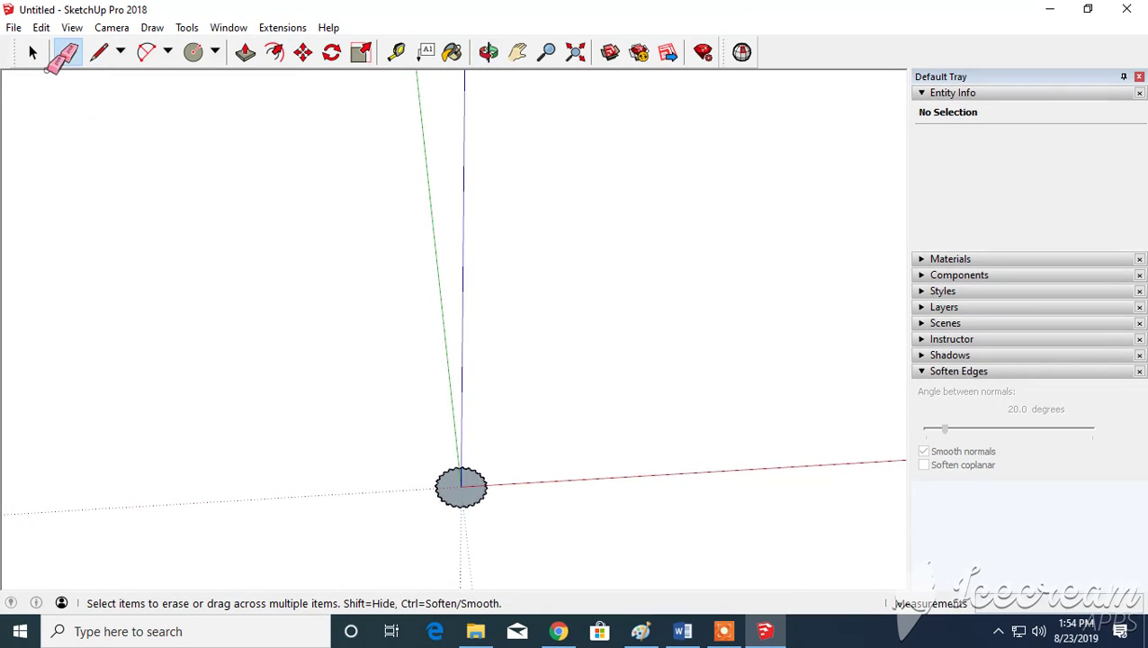
{"action": "left_click", "coordinate": [245, 54]}
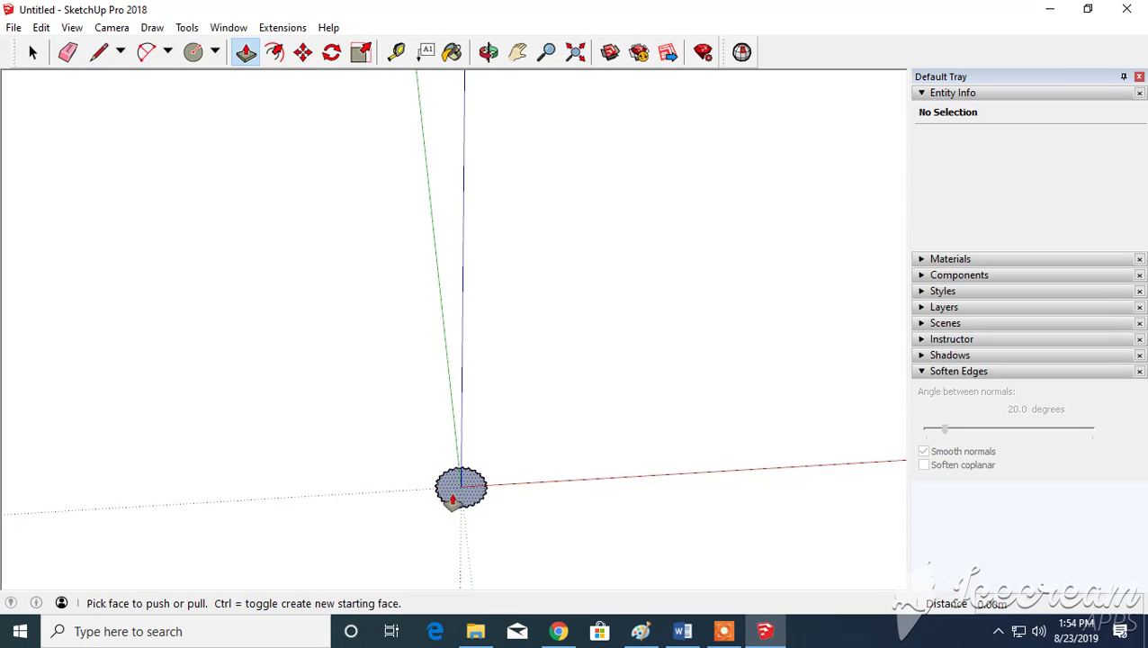
{"action": "left_click_drag", "start_coordinate": [453, 500], "coordinate": [546, 234]}
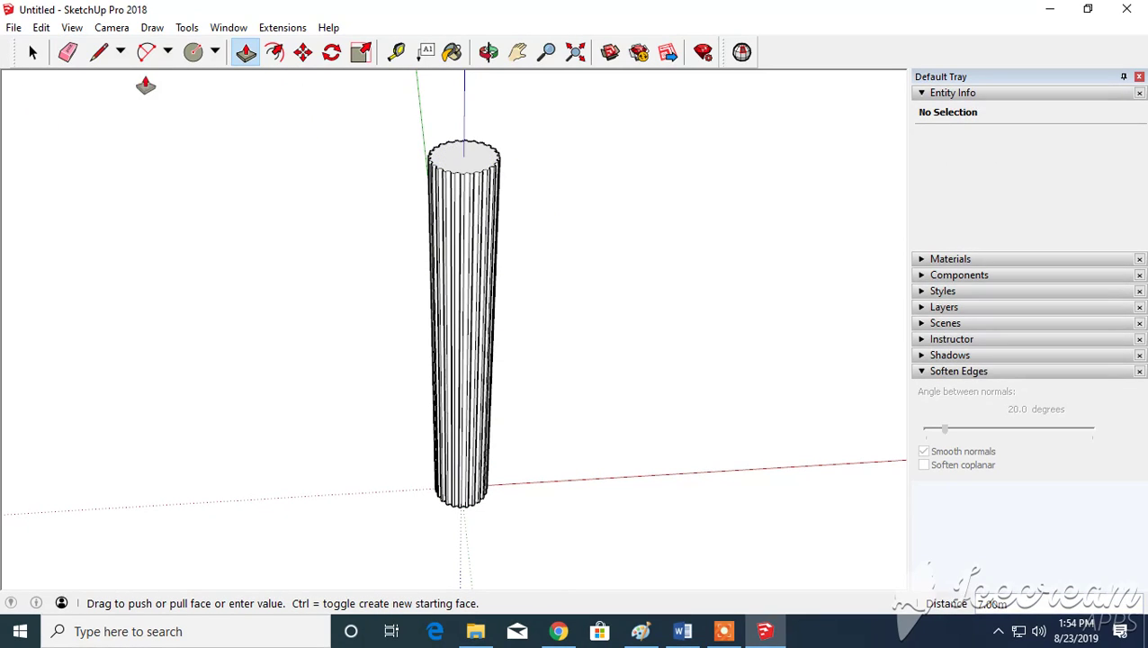
Scale the top face of the fluted shaft uniformly about its center by .60 to taper the column.
{"action": "key", "text": "space"}
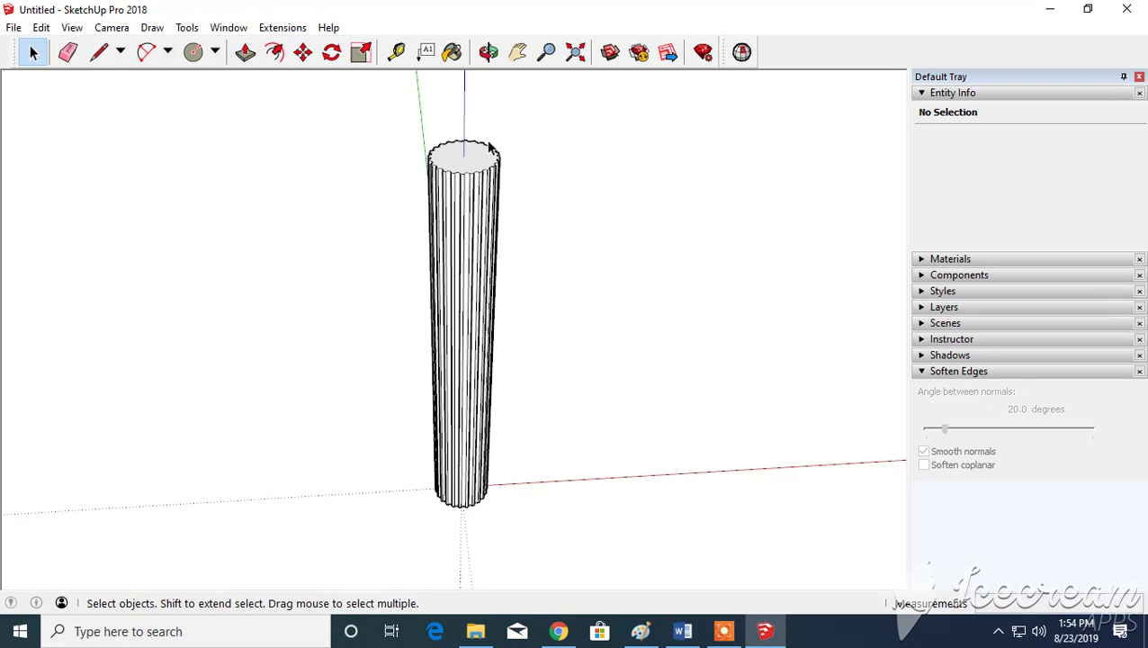
{"action": "left_click", "coordinate": [450, 160]}
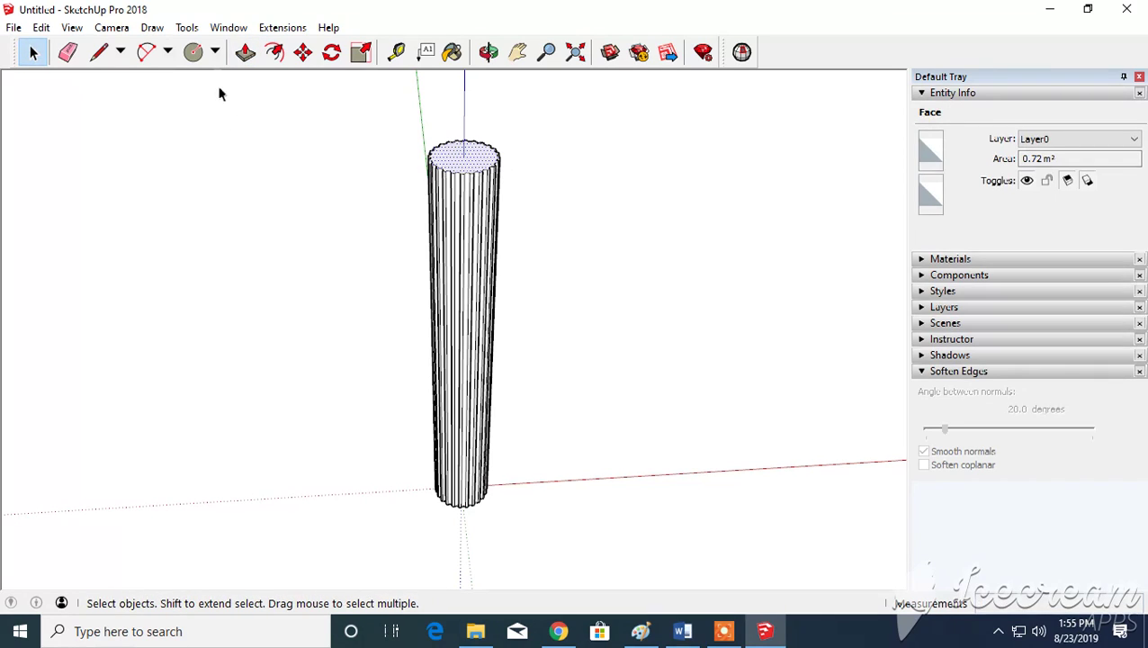
{"action": "left_click", "coordinate": [246, 54]}
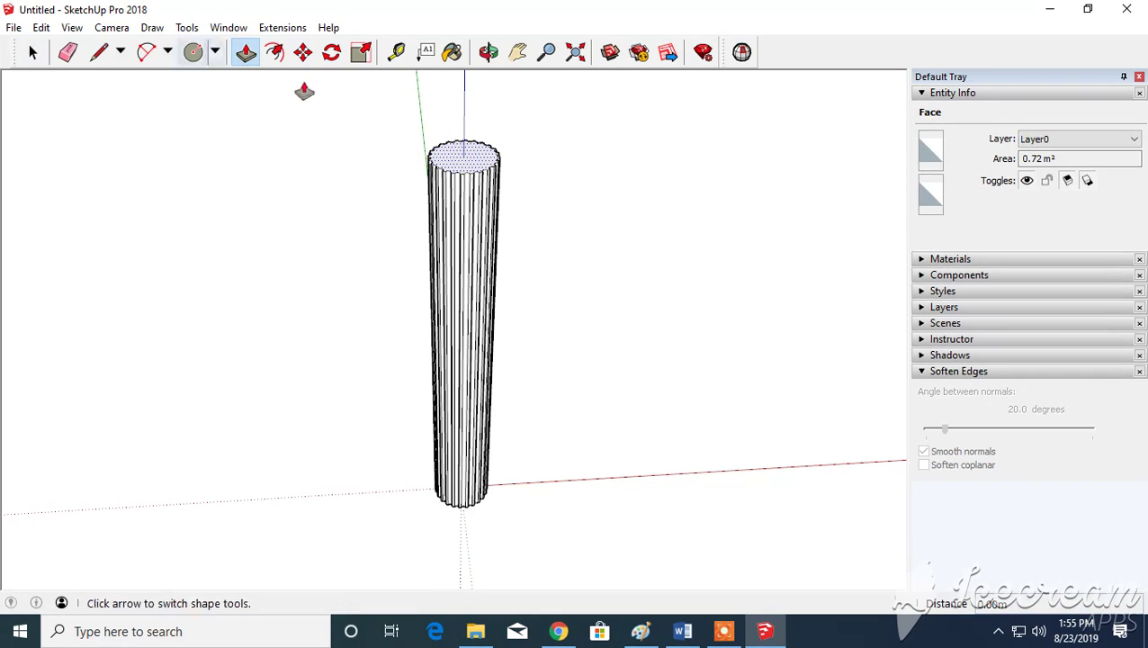
{"action": "left_click", "coordinate": [32, 52]}
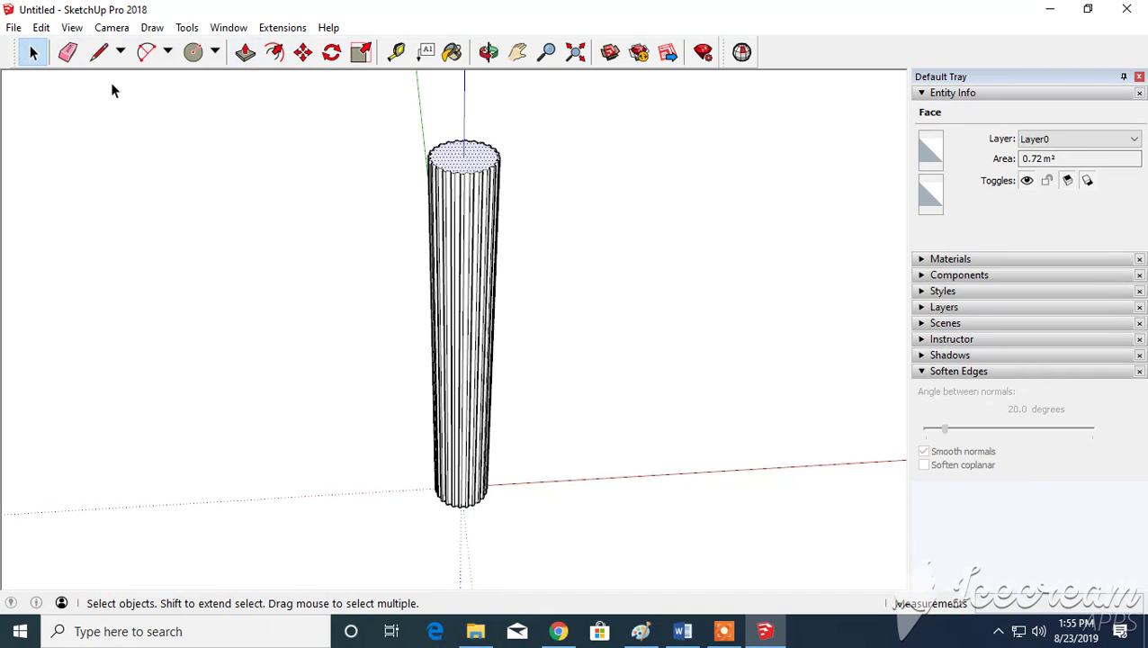
{"action": "key", "text": "s"}
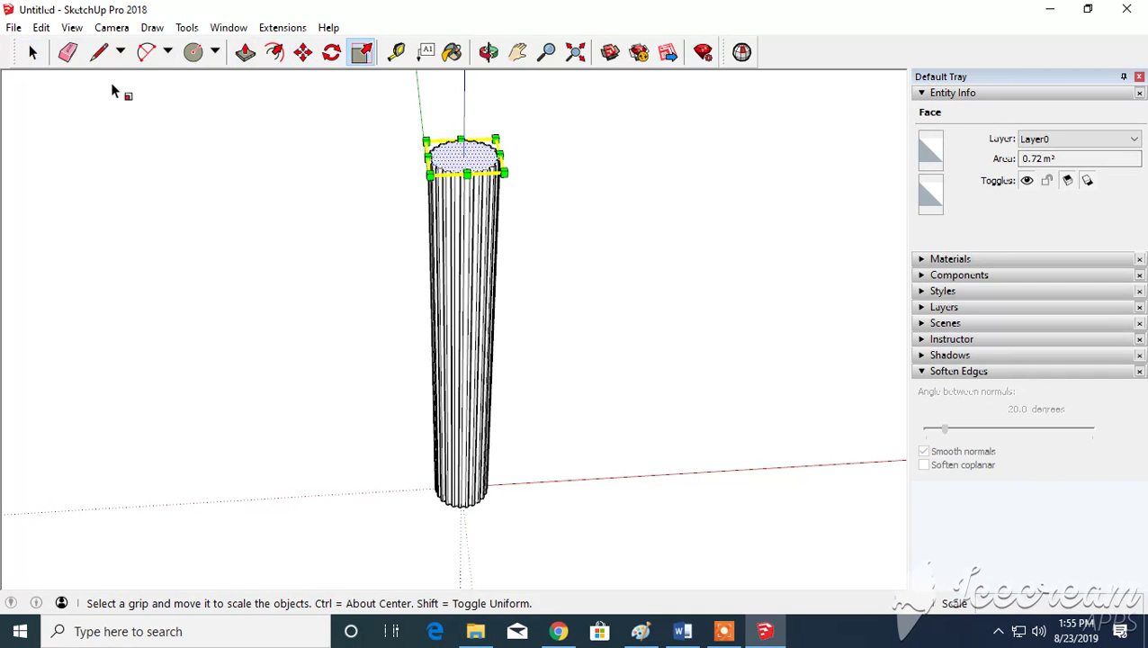
{"action": "scroll", "coordinate": [495, 108], "scroll_direction": "up", "scroll_amount": 3}
{"action": "scroll", "coordinate": [423, 186], "scroll_direction": "up", "scroll_amount": 2}
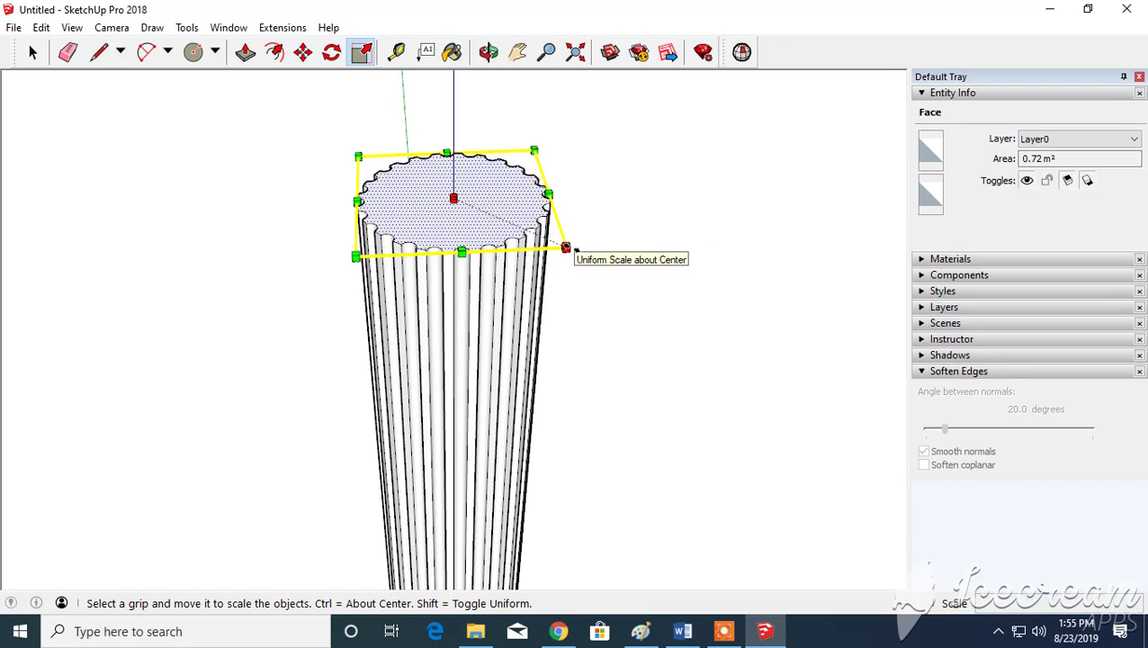
{"action": "left_click_drag", "start_coordinate": [565, 247], "coordinate": [525, 229], "text": "ctrl"}
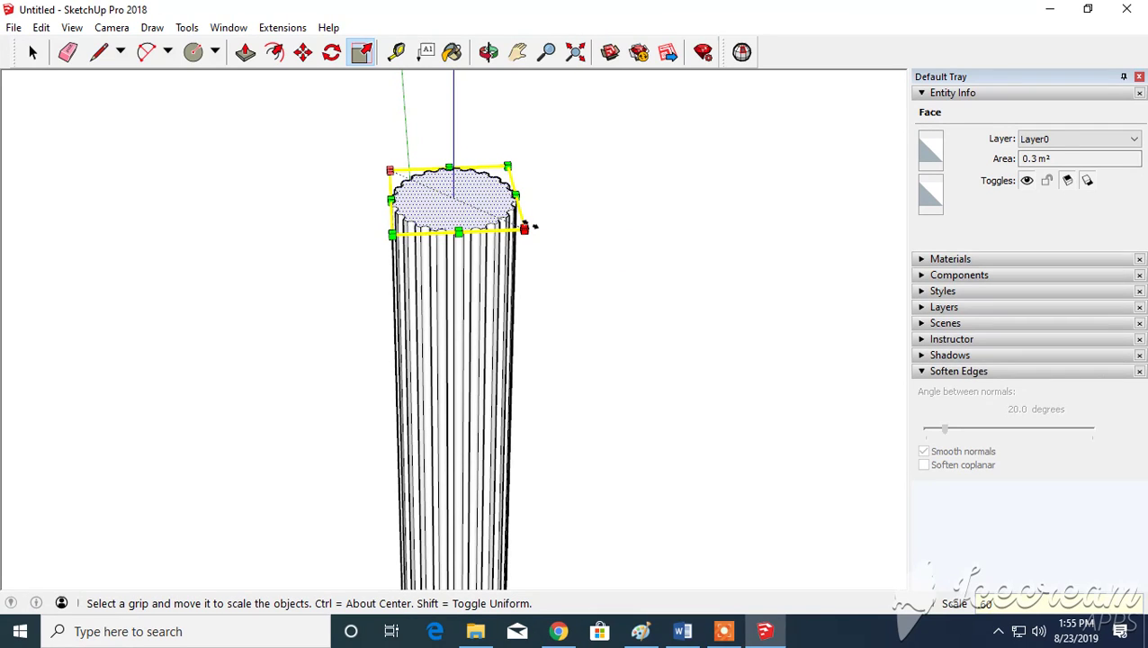
{"action": "scroll", "coordinate": [562, 289], "scroll_direction": "down", "scroll_amount": 5}
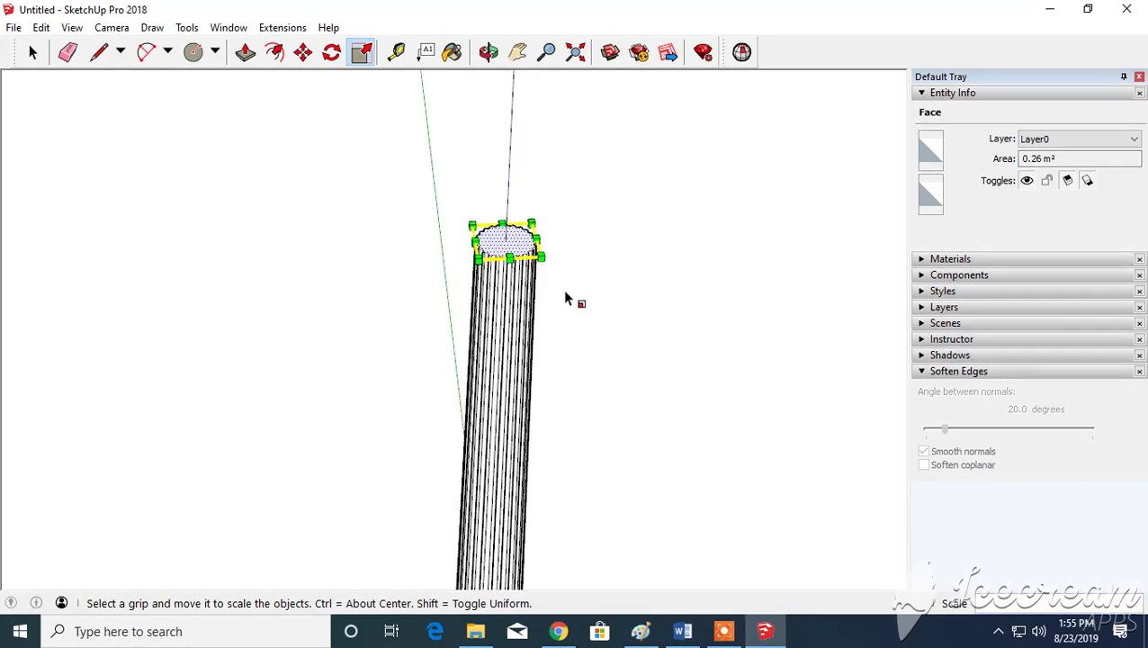
{"action": "middle_click_drag", "start_coordinate": [602, 359], "coordinate": [494, 440]}
{"action": "scroll", "coordinate": [494, 441], "scroll_direction": "up", "scroll_amount": 3}
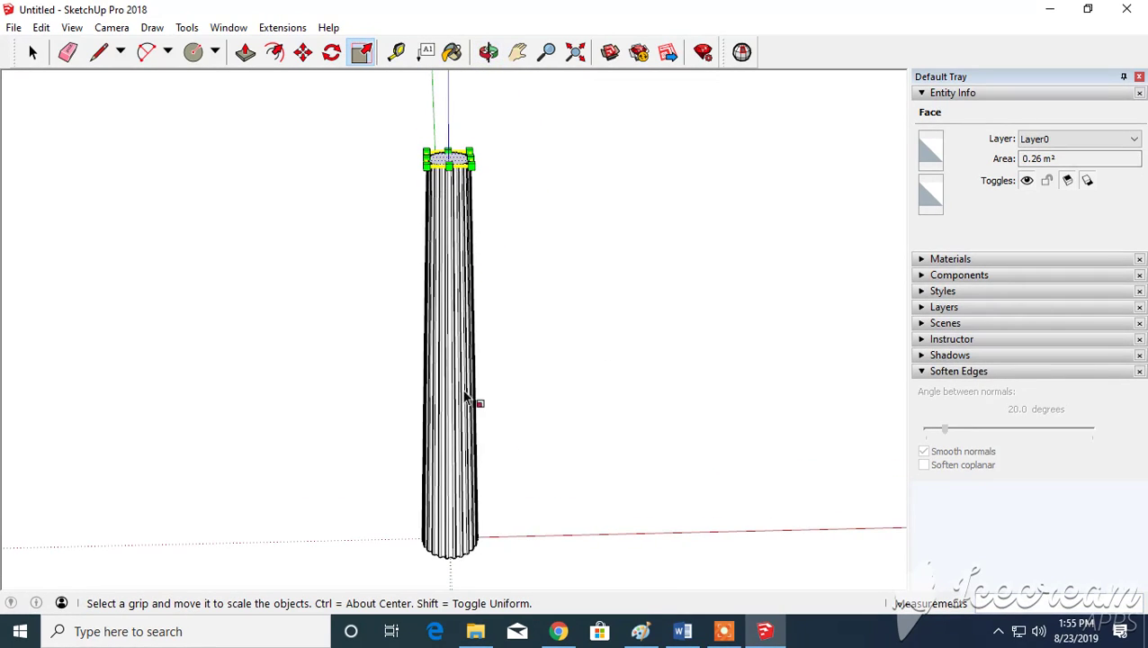